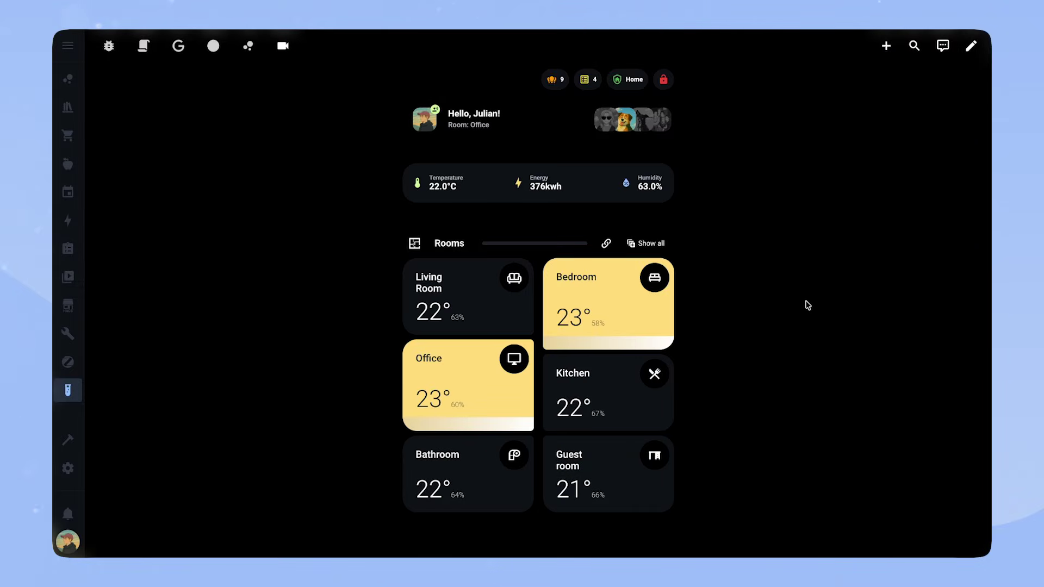
Switch the Test dashboard into edit mode
{"action": "left_click", "coordinate": [972, 46]}
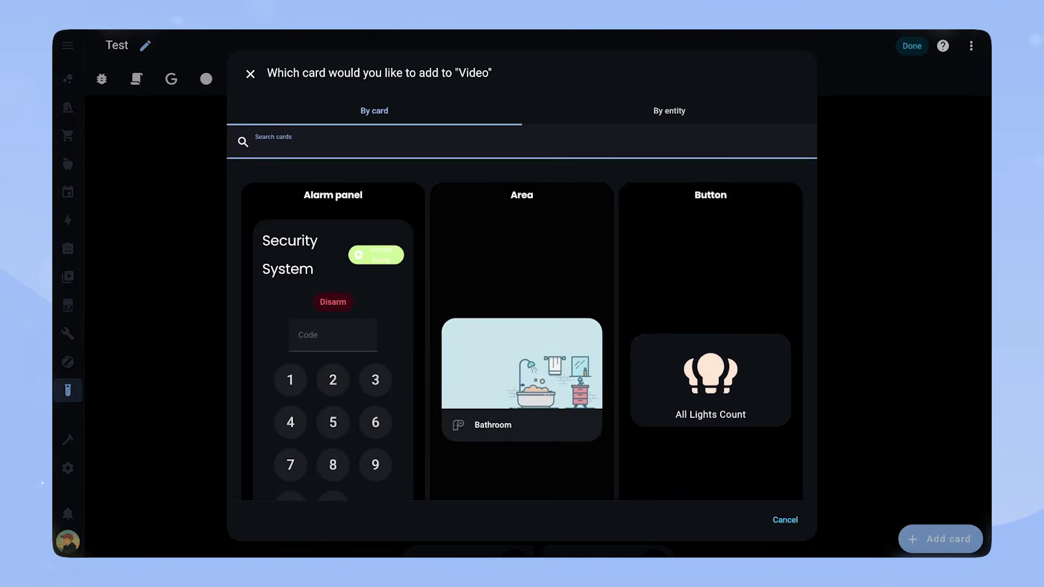
Search 'navb', add the Navbar card and look at its template setting
{"action": "type", "text": "navbar"}
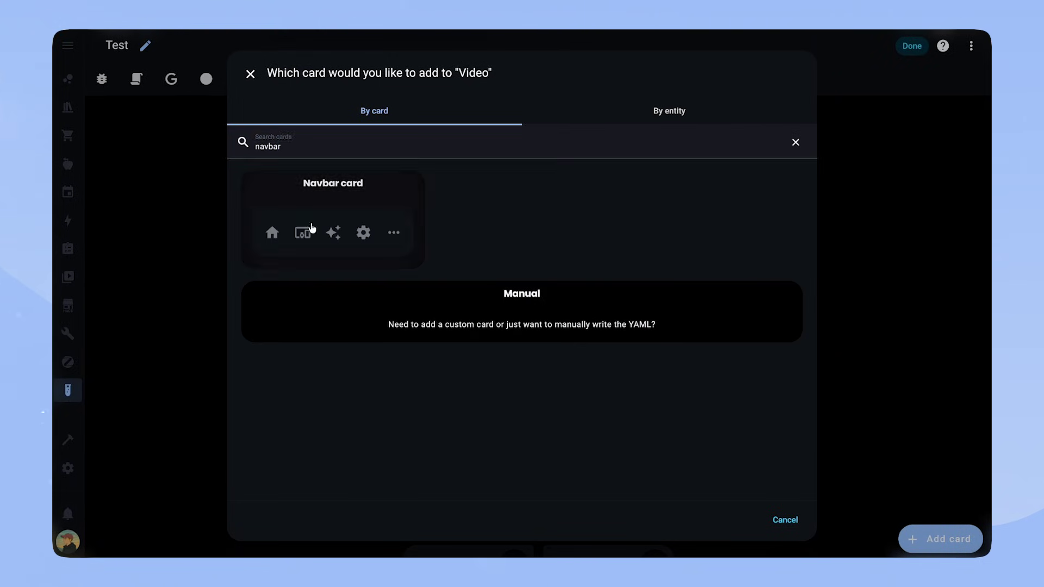
{"action": "left_click", "coordinate": [310, 231]}
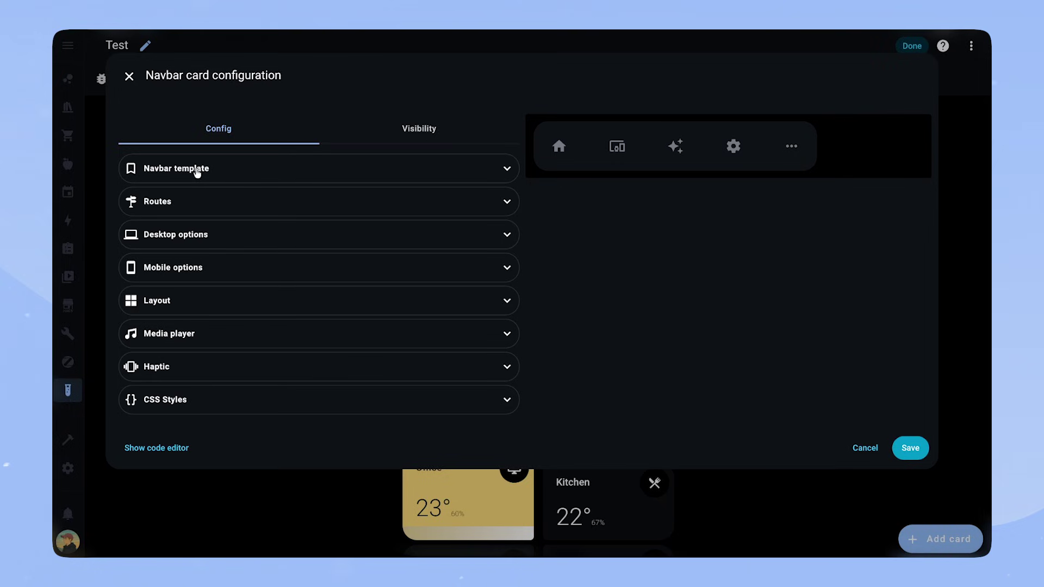
{"action": "left_click", "coordinate": [240, 175]}
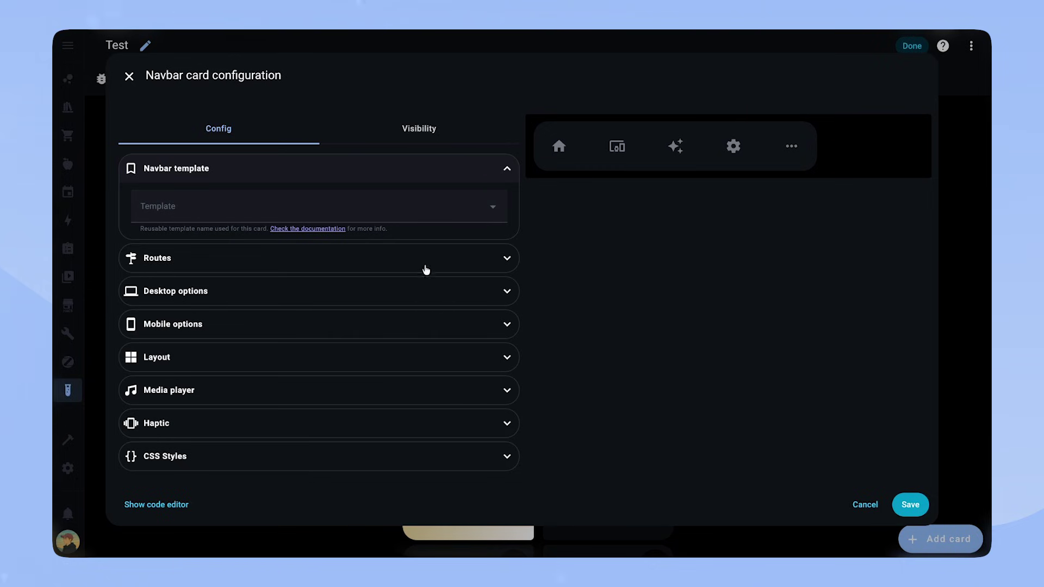
{"action": "left_click", "coordinate": [326, 166]}
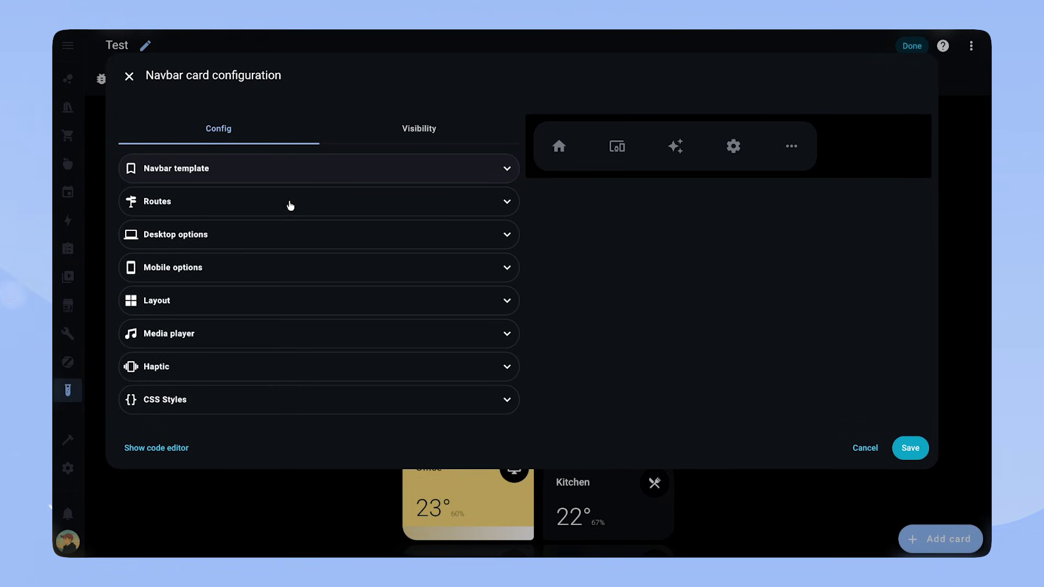
{"action": "left_click", "coordinate": [280, 203]}
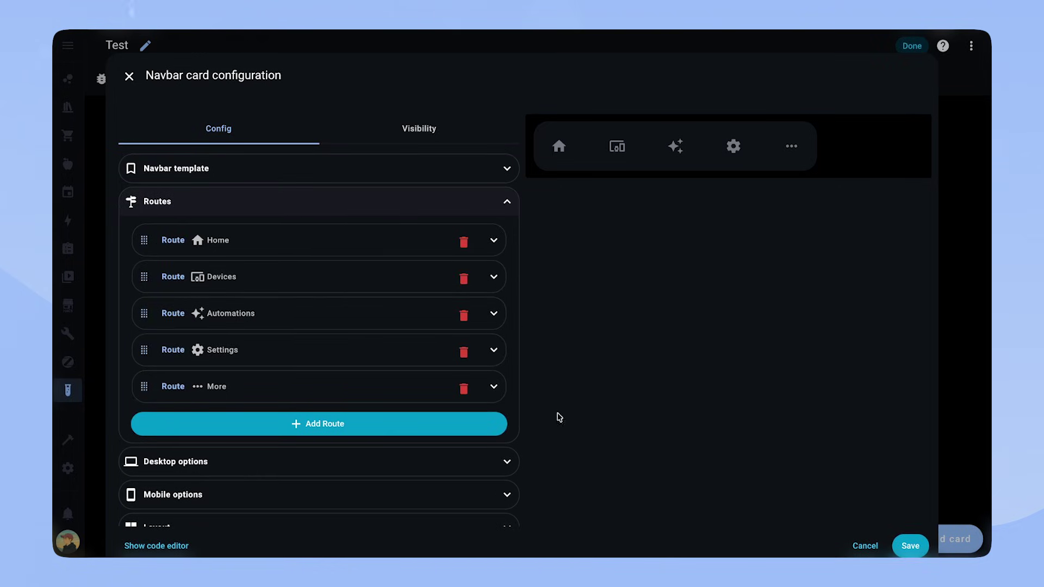
{"action": "left_click", "coordinate": [284, 205]}
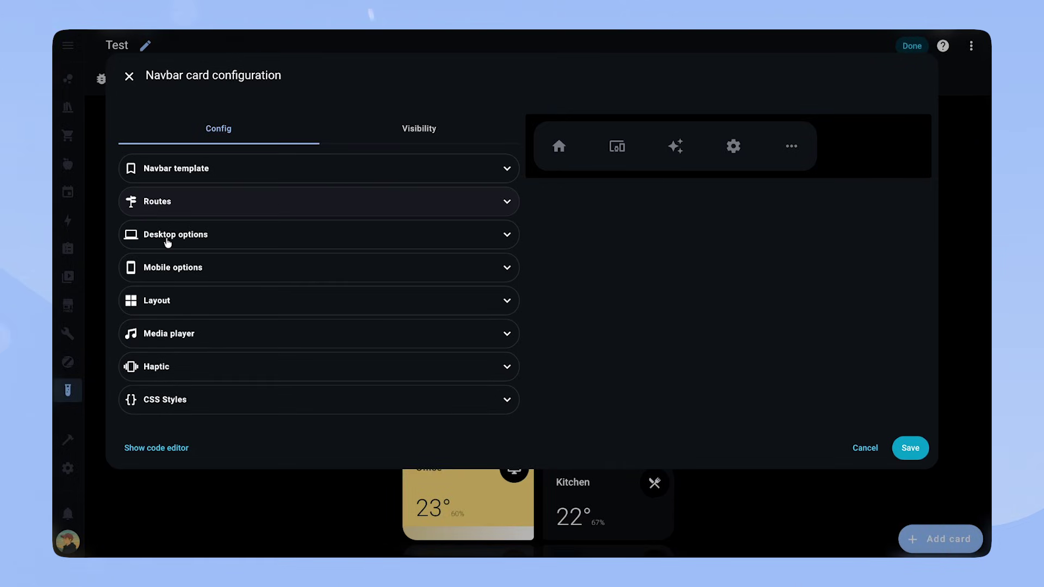
Set the desktop navbar position to Left with labels shown Always
{"action": "left_click", "coordinate": [195, 240]}
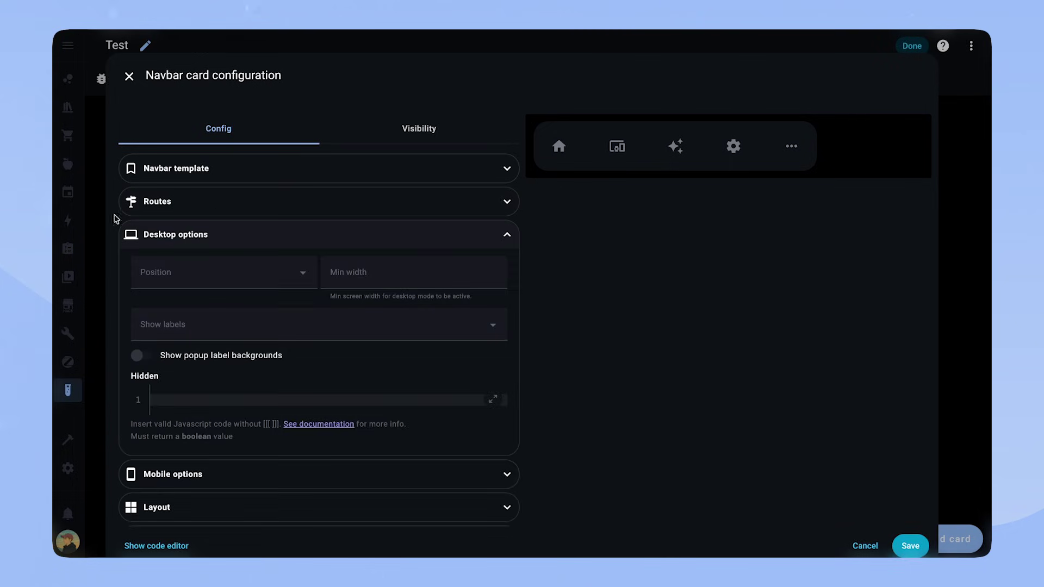
{"action": "left_click", "coordinate": [262, 268]}
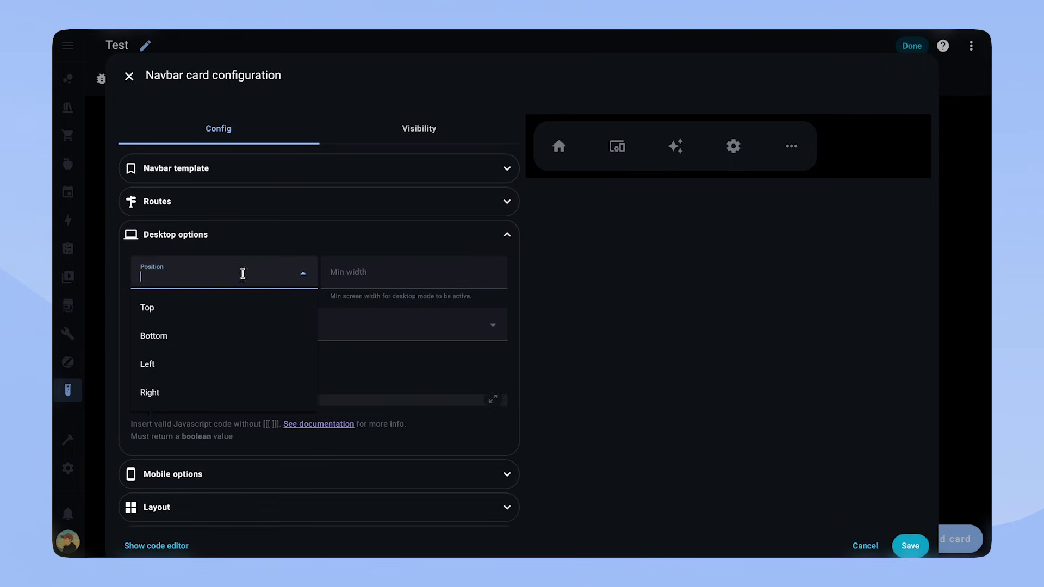
{"action": "left_click", "coordinate": [200, 370]}
{"action": "left_click", "coordinate": [243, 323]}
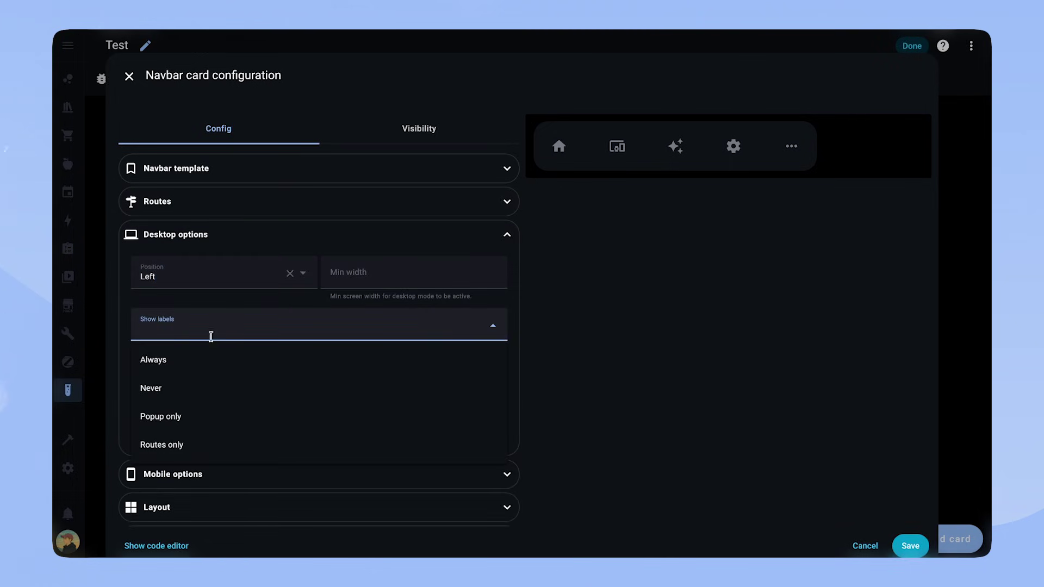
{"action": "left_click", "coordinate": [184, 360]}
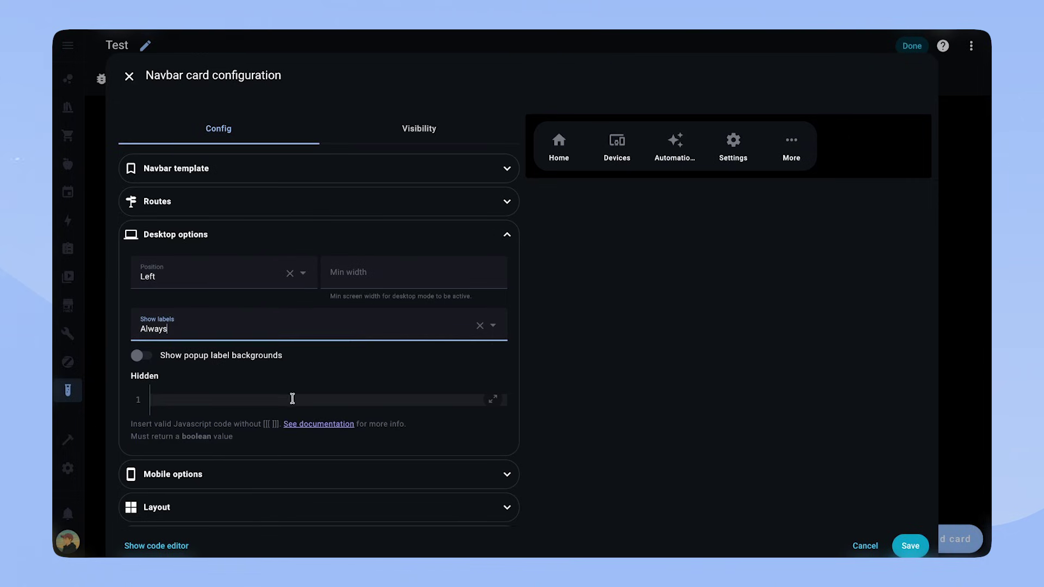
Set mobile labels to Always, then collapse the mobile, layout and desktop options
{"action": "left_click", "coordinate": [277, 485]}
{"action": "scroll", "coordinate": [245, 434], "scroll_direction": "down", "scroll_amount": 3}
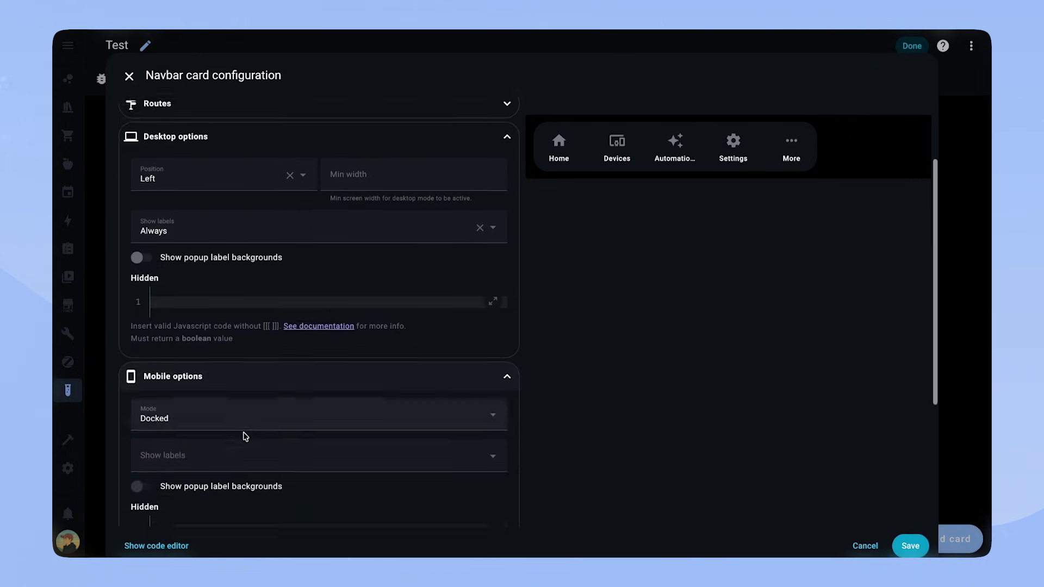
{"action": "left_click", "coordinate": [231, 403]}
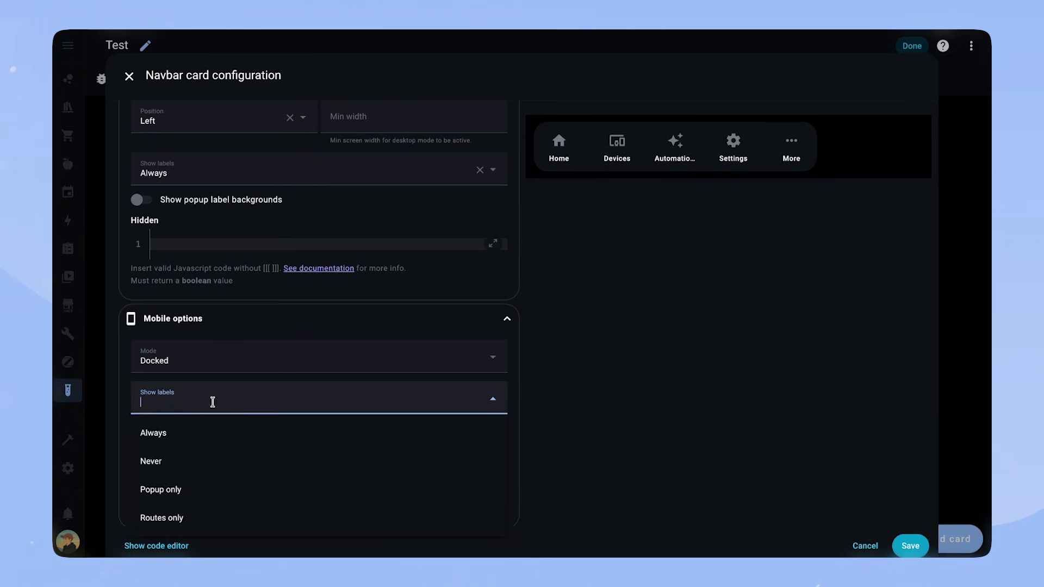
{"action": "left_click", "coordinate": [190, 437]}
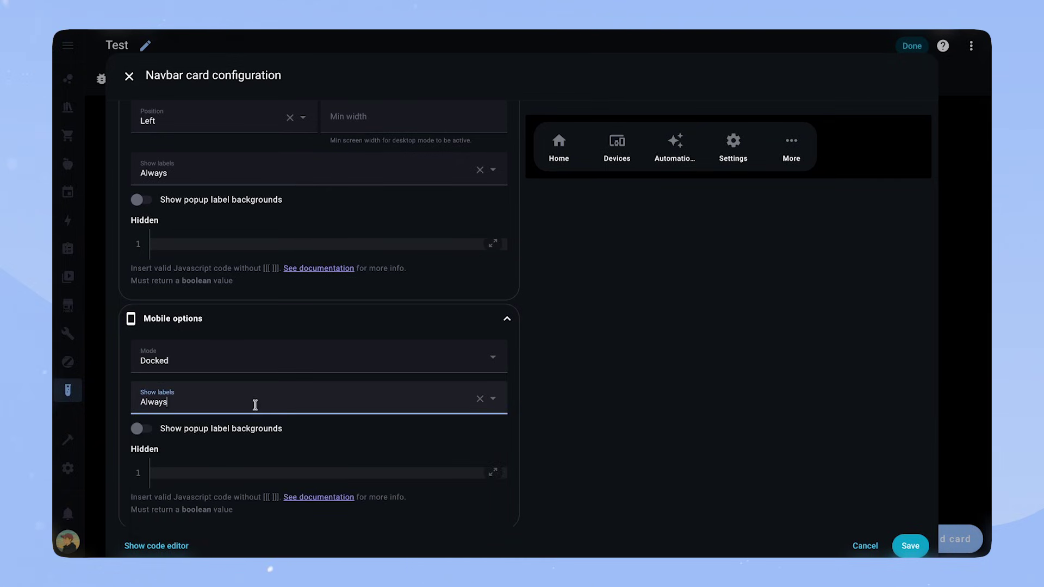
{"action": "left_click", "coordinate": [256, 320]}
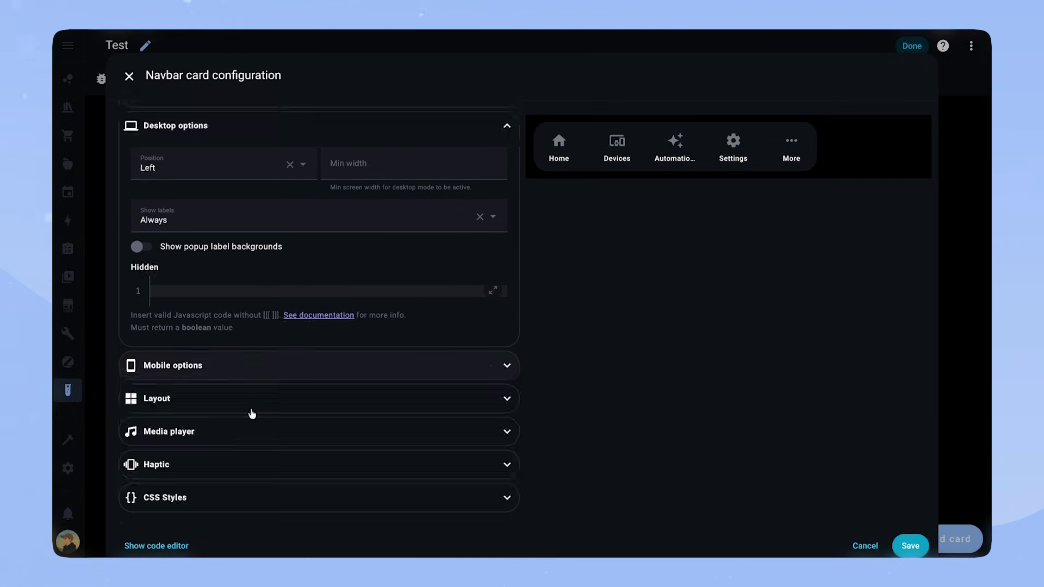
{"action": "left_click", "coordinate": [188, 400]}
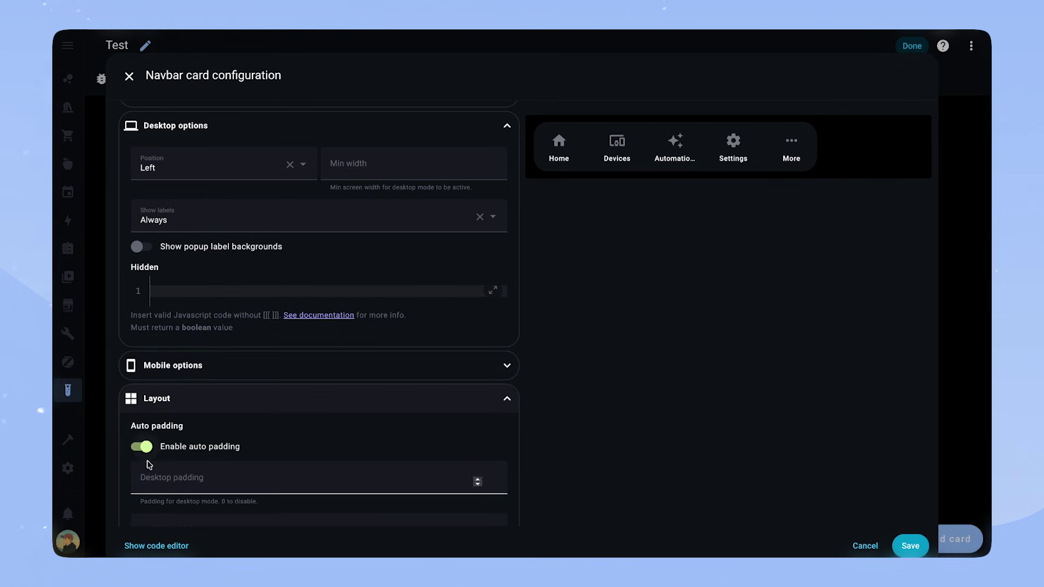
{"action": "scroll", "coordinate": [291, 463], "scroll_direction": "down", "scroll_amount": 2}
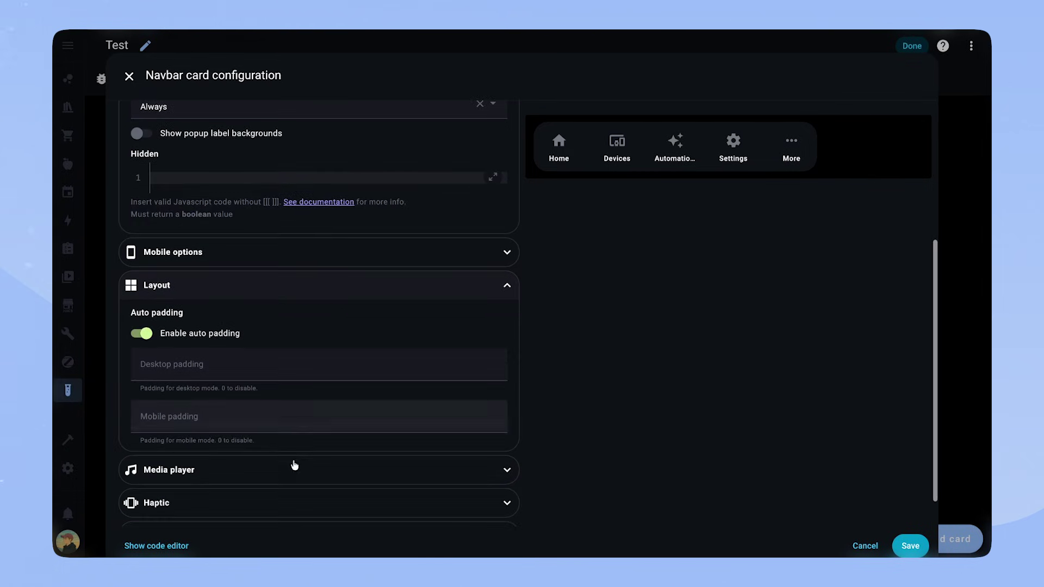
{"action": "left_click", "coordinate": [204, 284]}
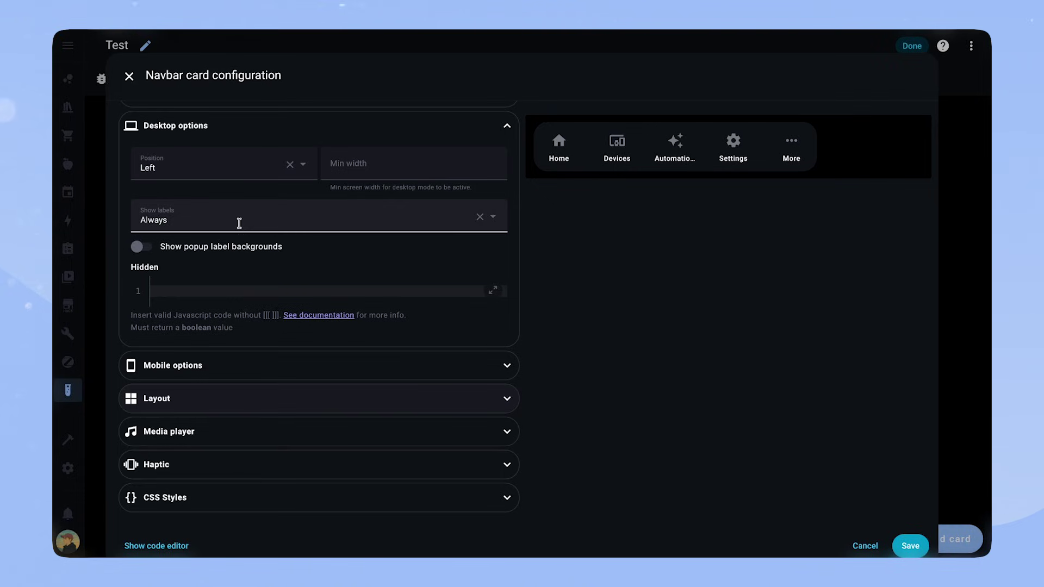
{"action": "left_click", "coordinate": [273, 133]}
{"action": "left_click", "coordinate": [276, 205]}
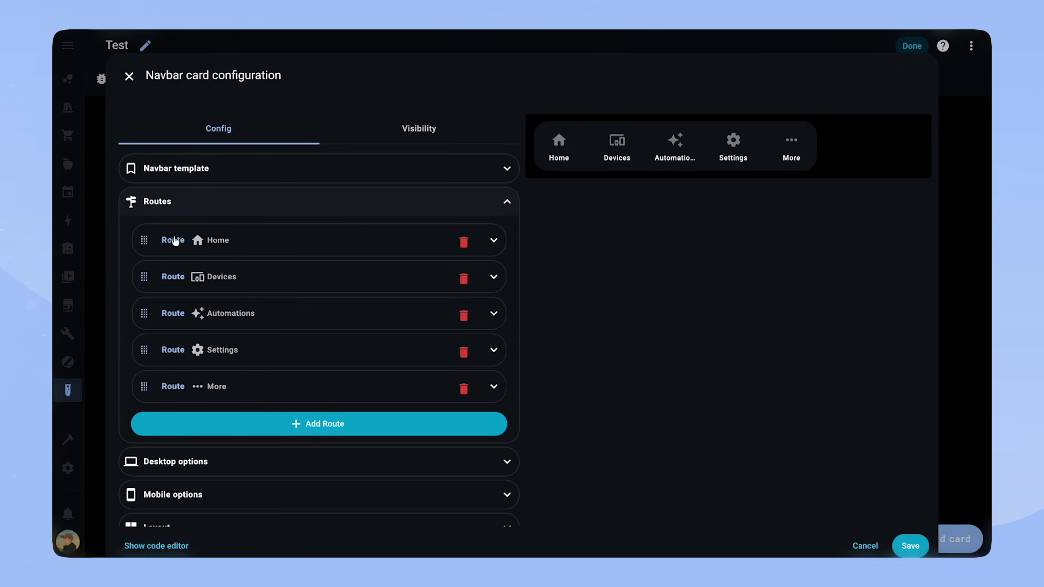
Review the Home route's settings and collapse it again
{"action": "left_click", "coordinate": [269, 240]}
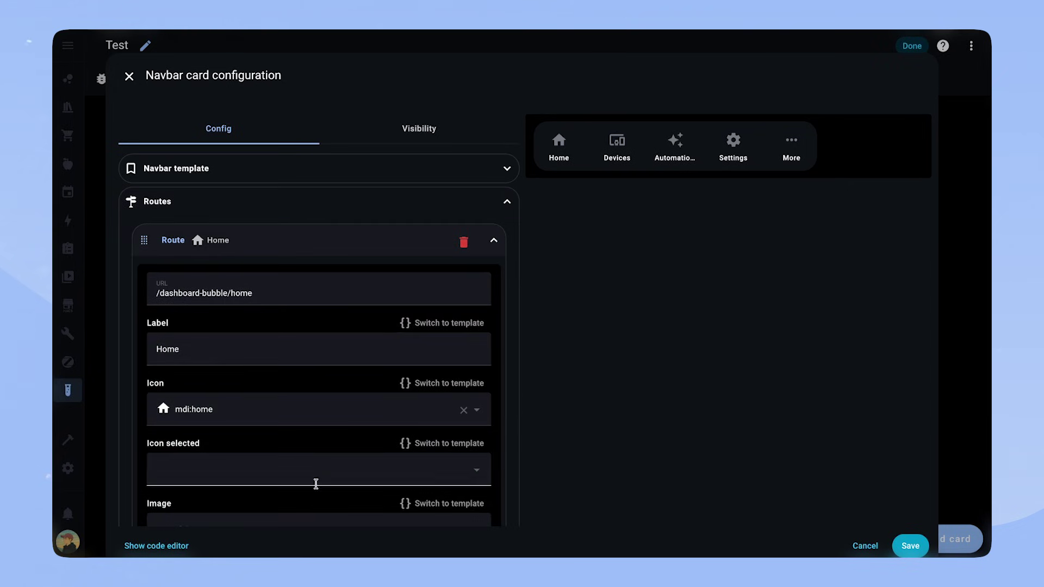
{"action": "scroll", "coordinate": [348, 441], "scroll_direction": "down", "scroll_amount": 4}
{"action": "scroll", "coordinate": [349, 441], "scroll_direction": "down", "scroll_amount": 1}
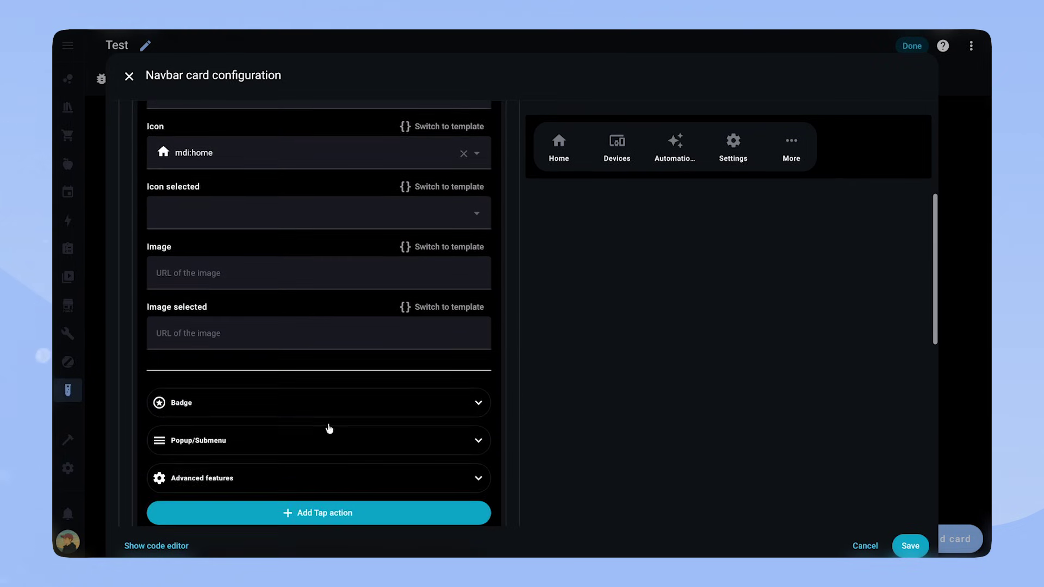
{"action": "scroll", "coordinate": [327, 425], "scroll_direction": "up", "scroll_amount": 5}
{"action": "left_click", "coordinate": [350, 185]}
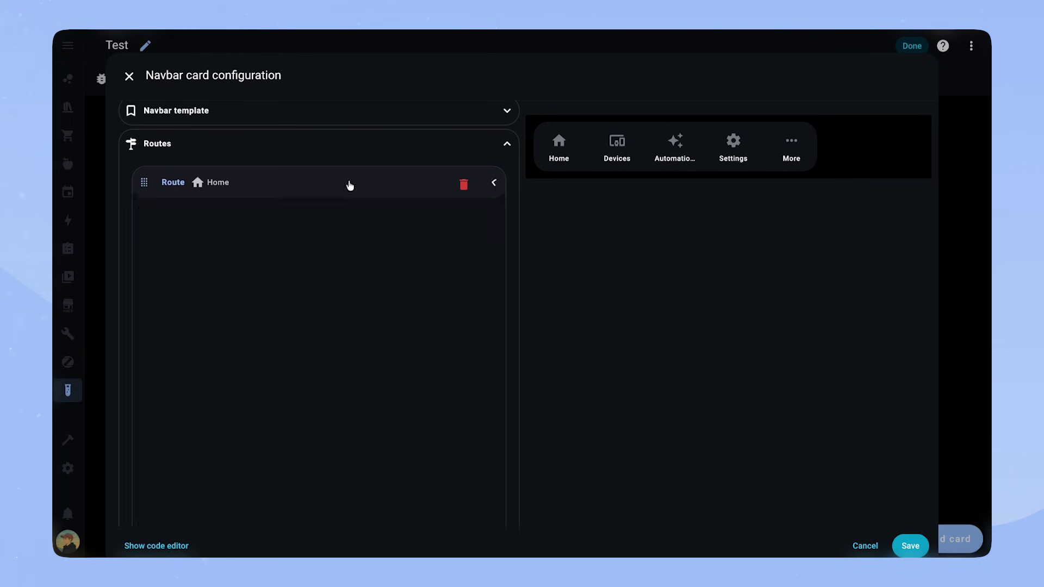
Change the Devices route's icon to mdi:sofa-outline and its label to Rooms
{"action": "left_click", "coordinate": [326, 219]}
{"action": "scroll", "coordinate": [283, 326], "scroll_direction": "down", "scroll_amount": 1}
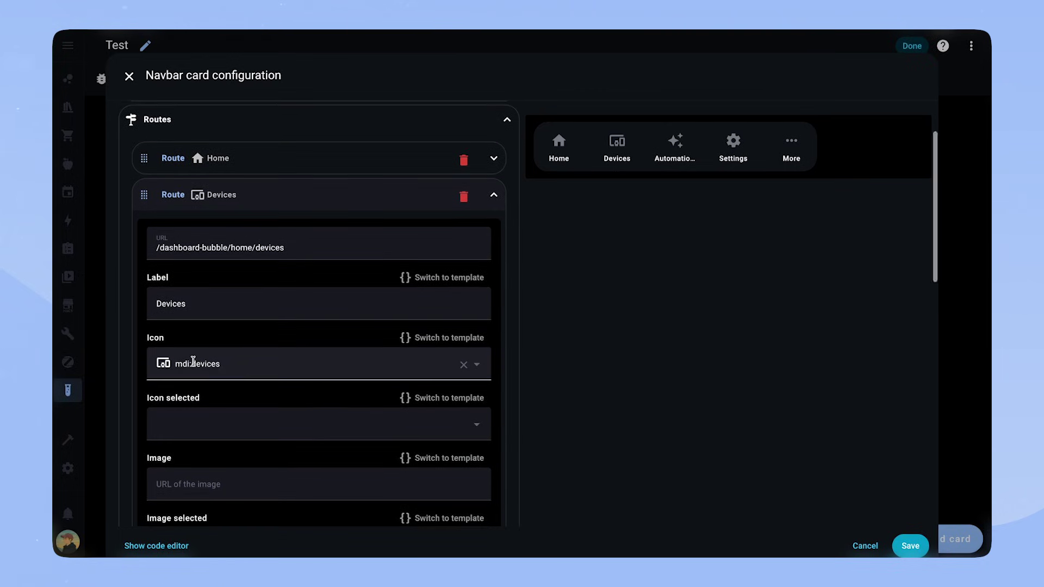
{"action": "double_click", "coordinate": [260, 363]}
{"action": "type", "text": "sofa-outline"}
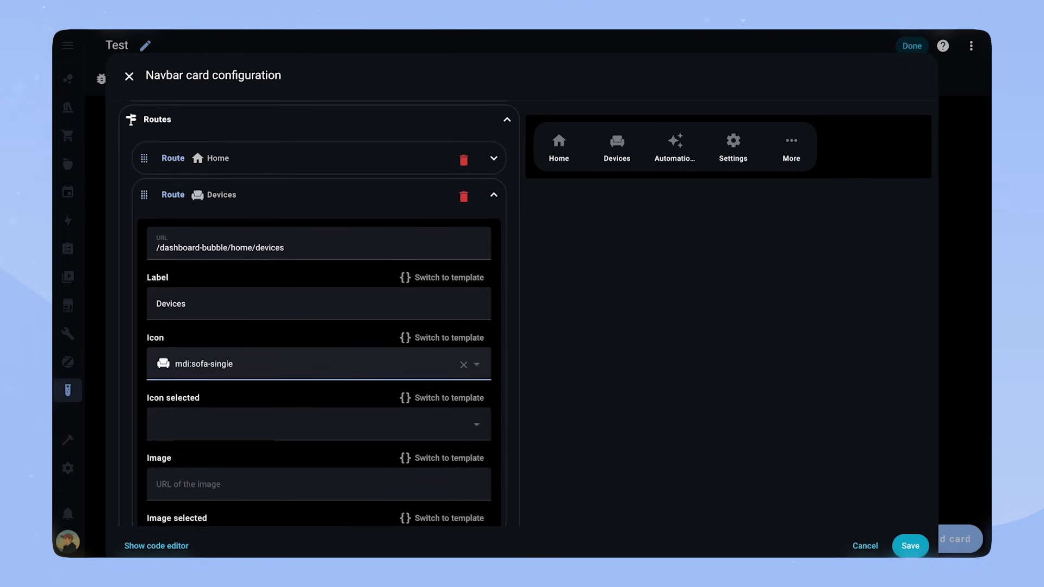
{"action": "scroll", "coordinate": [303, 466], "scroll_direction": "down", "scroll_amount": 4}
{"action": "scroll", "coordinate": [303, 466], "scroll_direction": "up", "scroll_amount": 2}
{"action": "double_click", "coordinate": [198, 186]}
{"action": "type", "text": "Rooms"}
{"action": "scroll", "coordinate": [295, 406], "scroll_direction": "down", "scroll_amount": 1}
Add a Living Room popup item at home#living-room with the sofa-outline icon
{"action": "scroll", "coordinate": [327, 413], "scroll_direction": "down", "scroll_amount": 3}
{"action": "left_click", "coordinate": [354, 416]}
{"action": "scroll", "coordinate": [321, 391], "scroll_direction": "down", "scroll_amount": 3}
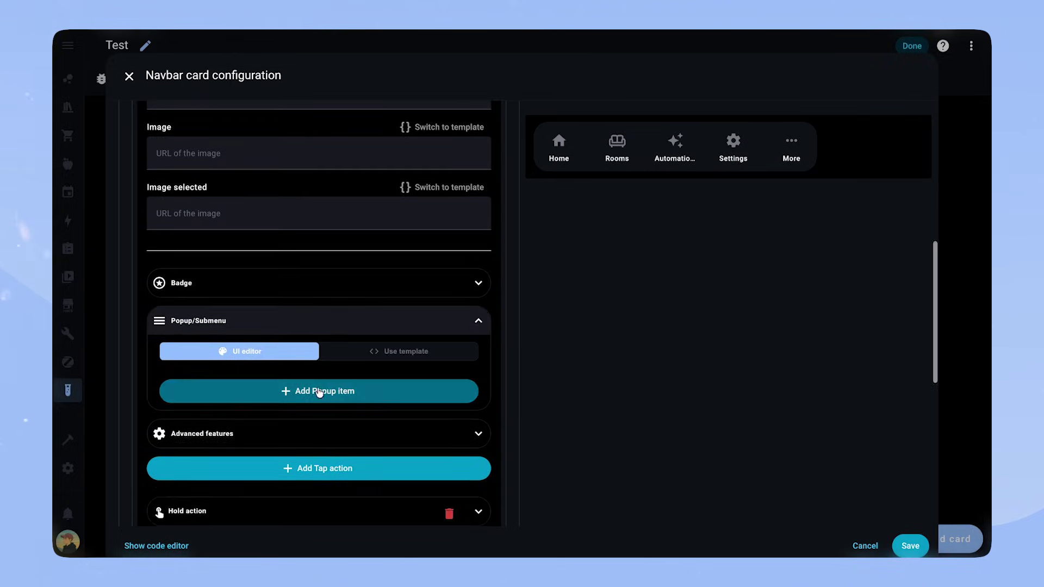
{"action": "left_click", "coordinate": [322, 392]}
{"action": "scroll", "coordinate": [291, 285], "scroll_direction": "down", "scroll_amount": 4}
{"action": "left_click", "coordinate": [271, 278]}
{"action": "left_click", "coordinate": [239, 322]}
{"action": "type", "text": "home#living-room"}
{"action": "left_click", "coordinate": [240, 388]}
{"action": "type", "text": "Living Room"}
{"action": "left_click_drag", "start_coordinate": [221, 446], "coordinate": [320, 445]}
{"action": "type", "text": "so"}
{"action": "left_click", "coordinate": [234, 131]}
Add a Bedroom popup item at home#bedroom with the bed icon
{"action": "scroll", "coordinate": [259, 408], "scroll_direction": "down", "scroll_amount": 3}
{"action": "left_click", "coordinate": [300, 293]}
{"action": "type", "text": "home#bedroom"}
{"action": "left_click", "coordinate": [270, 354]}
{"action": "type", "text": "Bedroom"}
{"action": "left_click_drag", "start_coordinate": [220, 414], "coordinate": [320, 414]}
{"action": "type", "text": "bed"}
{"action": "left_click", "coordinate": [234, 452]}
{"action": "left_click", "coordinate": [465, 245]}
Add a Kitchen popup item at home#kitchen with the silverware icon
{"action": "left_click", "coordinate": [319, 283]}
{"action": "left_click", "coordinate": [464, 283]}
{"action": "type", "text": "home#kitchen"}
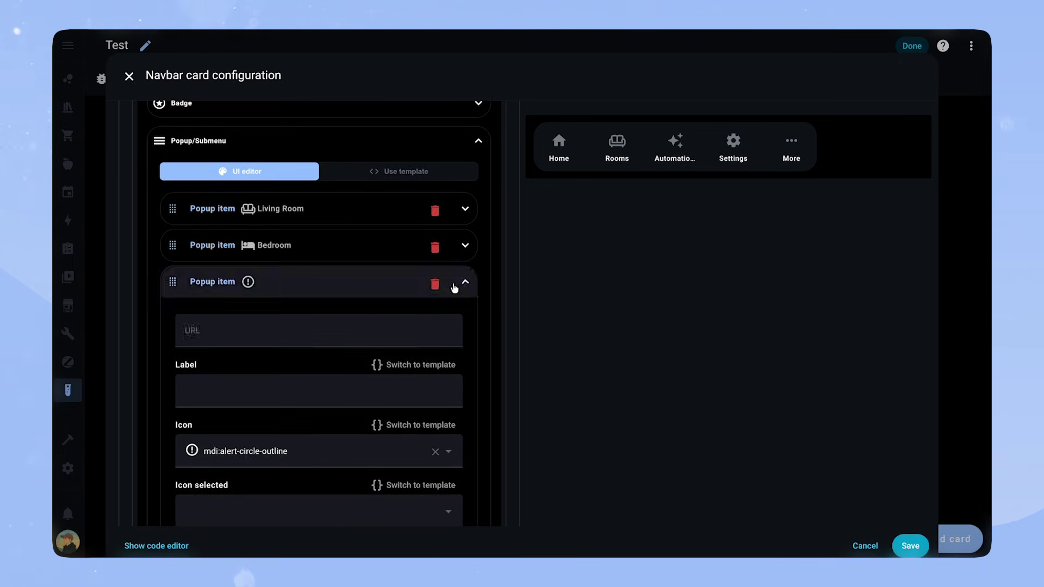
{"action": "left_click", "coordinate": [319, 391]}
{"action": "type", "text": "Kitchen"}
{"action": "left_click_drag", "start_coordinate": [220, 451], "coordinate": [320, 452]}
{"action": "type", "text": "silverware"}
{"action": "left_click", "coordinate": [234, 488]}
{"action": "left_click", "coordinate": [466, 283]}
Set the Rooms tap action to Open Popup and test it in the preview
{"action": "left_click", "coordinate": [303, 429]}
{"action": "left_click", "coordinate": [298, 422]}
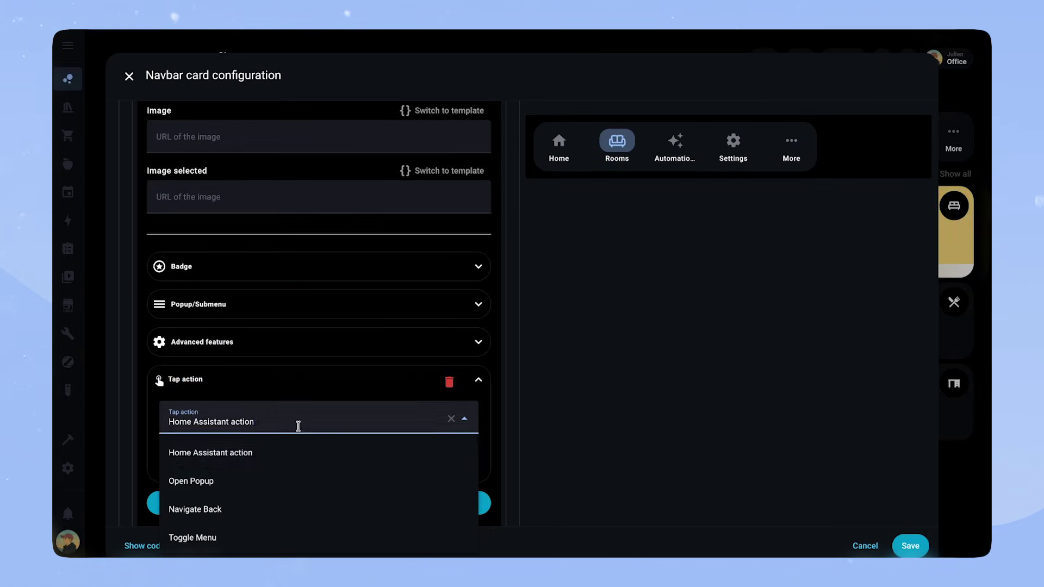
{"action": "left_click", "coordinate": [215, 481]}
{"action": "left_click", "coordinate": [620, 143]}
{"action": "left_click", "coordinate": [623, 143]}
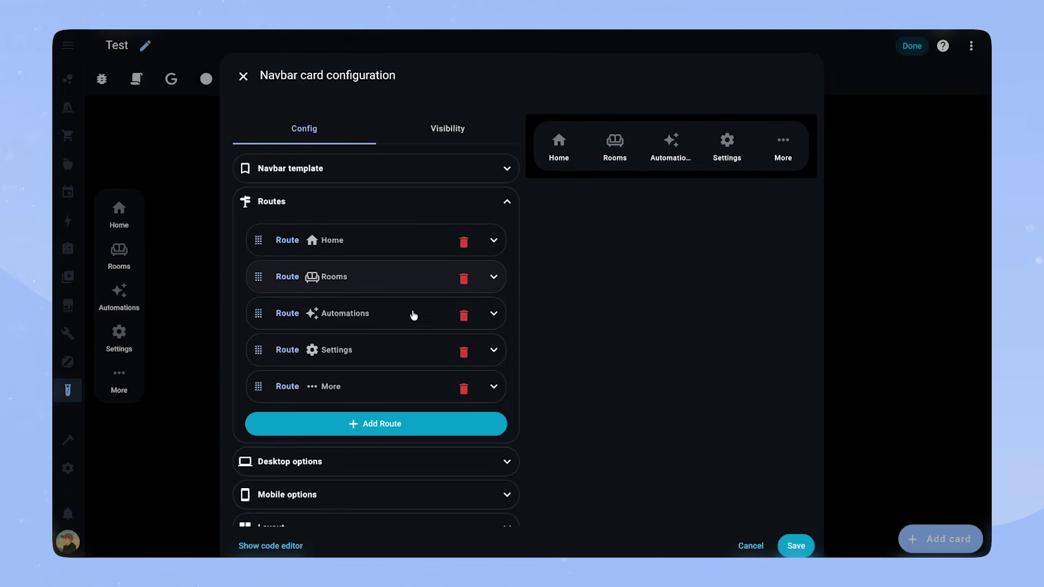
Turn the Automations route into Security at URL security with the mdi:security icon
{"action": "left_click", "coordinate": [410, 312]}
{"action": "left_click_drag", "start_coordinate": [436, 366], "coordinate": [243, 367]}
{"action": "type", "text": "security"}
{"action": "double_click", "coordinate": [338, 422]}
{"action": "type", "text": "Security"}
{"action": "left_click", "coordinate": [301, 483]}
{"action": "key", "text": "ctrl+a"}
{"action": "type", "text": "mdi:sec"}
{"action": "left_click", "coordinate": [294, 417]}
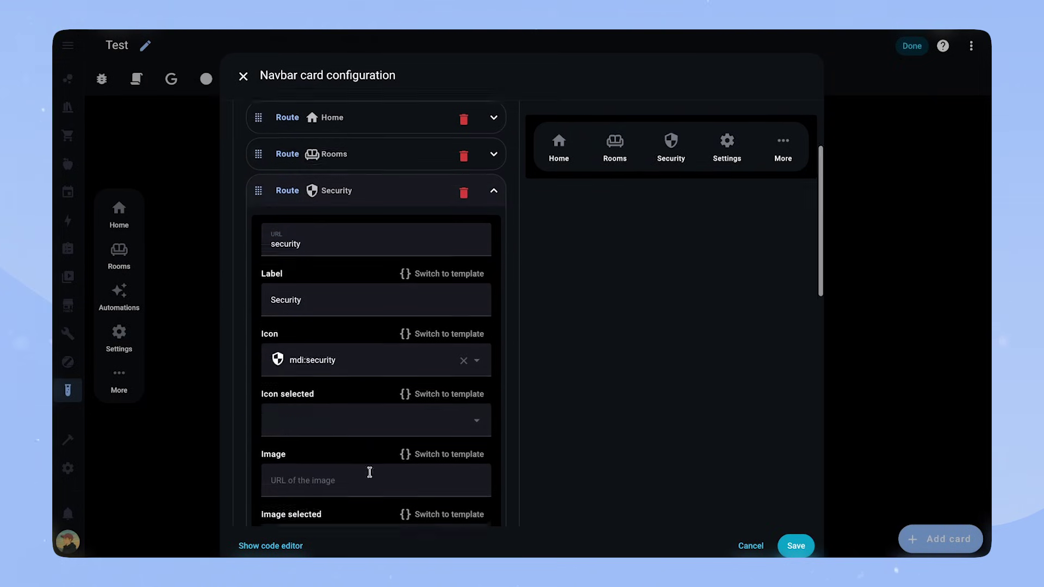
Make the badge count a template returning states['sensor.window_open_count'].state
{"action": "scroll", "coordinate": [370, 472], "scroll_direction": "down", "scroll_amount": 4}
{"action": "left_click", "coordinate": [392, 408]}
{"action": "scroll", "coordinate": [392, 408], "scroll_direction": "down", "scroll_amount": 2}
{"action": "left_click", "coordinate": [326, 364]}
{"action": "type", "text": "red"}
{"action": "left_click", "coordinate": [359, 454]}
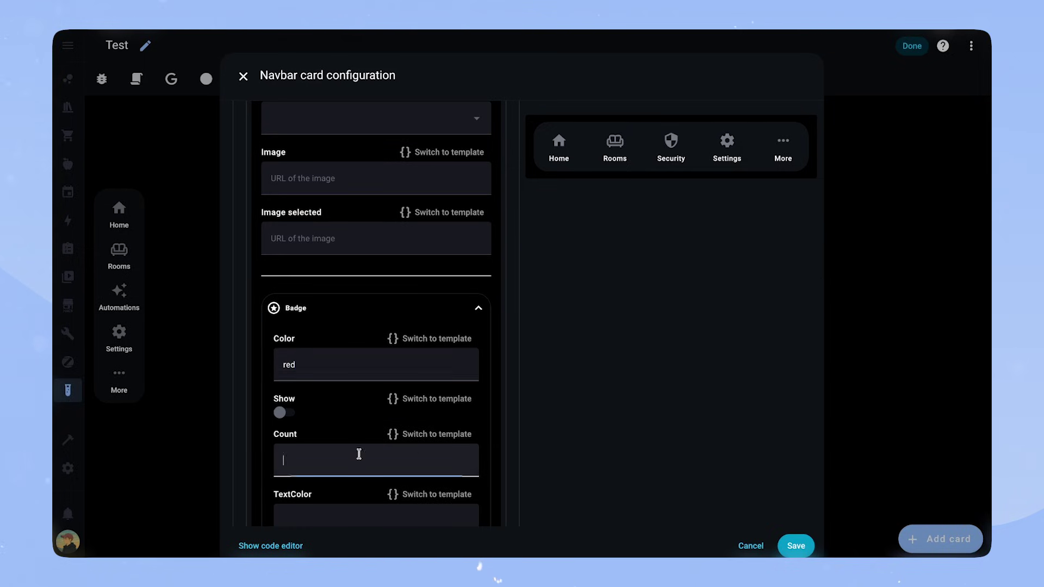
{"action": "left_click", "coordinate": [429, 436]}
{"action": "scroll", "coordinate": [380, 435], "scroll_direction": "down", "scroll_amount": 1}
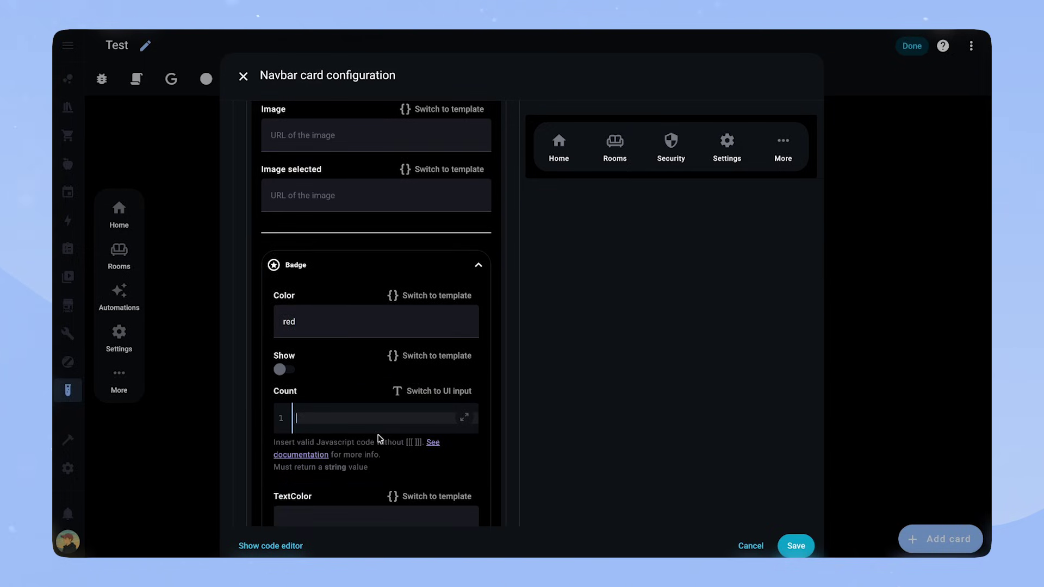
{"action": "type", "text": "return states['sensor."}
{"action": "key", "text": "Return"}
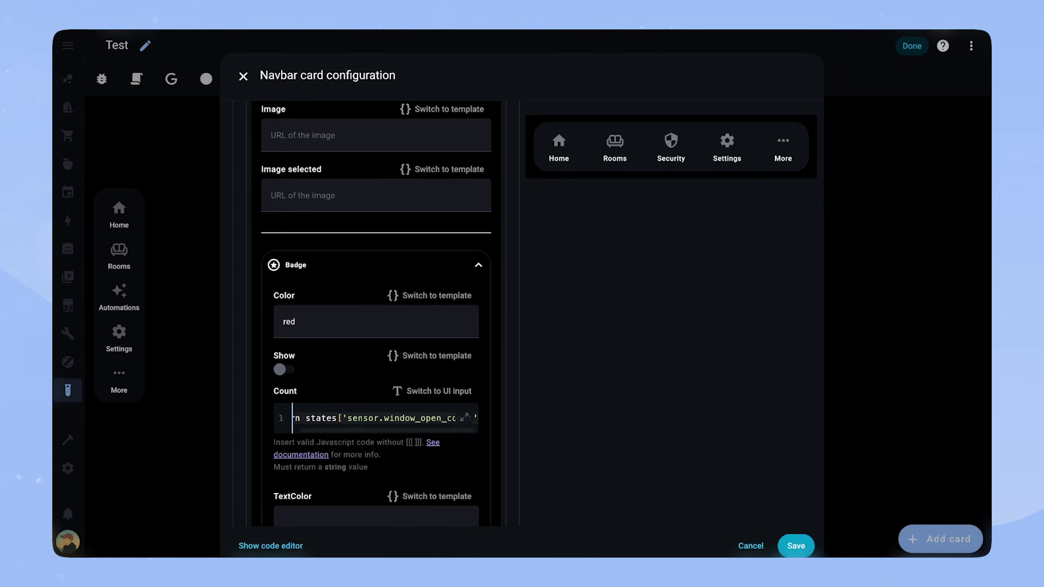
{"action": "type", "text": "].state"}
Turn on the badge's Show option and change its colour to var(--red)
{"action": "left_click", "coordinate": [286, 370]}
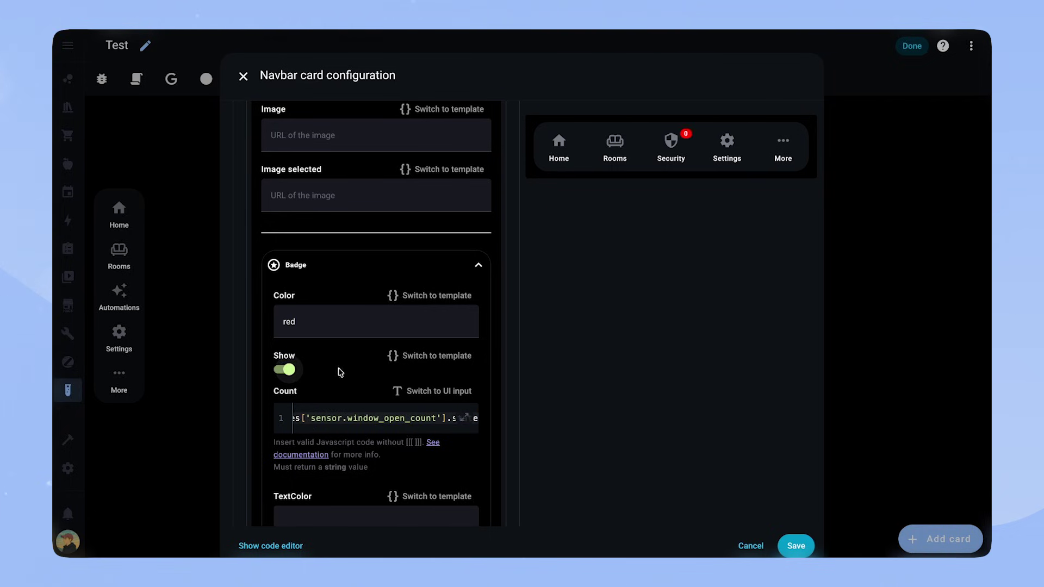
{"action": "left_click", "coordinate": [333, 321]}
{"action": "key", "text": "BackSpace"}
{"action": "key", "text": "BackSpace"}
{"action": "key", "text": "BackSpace"}
{"action": "type", "text": "var(--"}
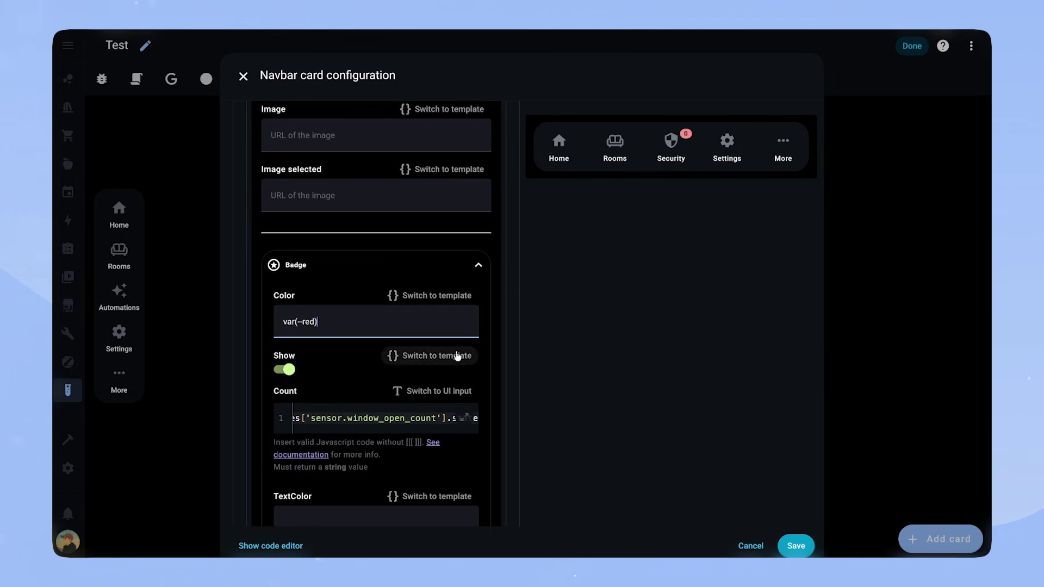
Point the Settings route to home#profile, label it with the user's name, and remove its icon
{"action": "scroll", "coordinate": [359, 414], "scroll_direction": "down", "scroll_amount": 5}
{"action": "scroll", "coordinate": [378, 381], "scroll_direction": "up", "scroll_amount": 10}
{"action": "scroll", "coordinate": [381, 344], "scroll_direction": "up", "scroll_amount": 1}
{"action": "left_click", "coordinate": [396, 227]}
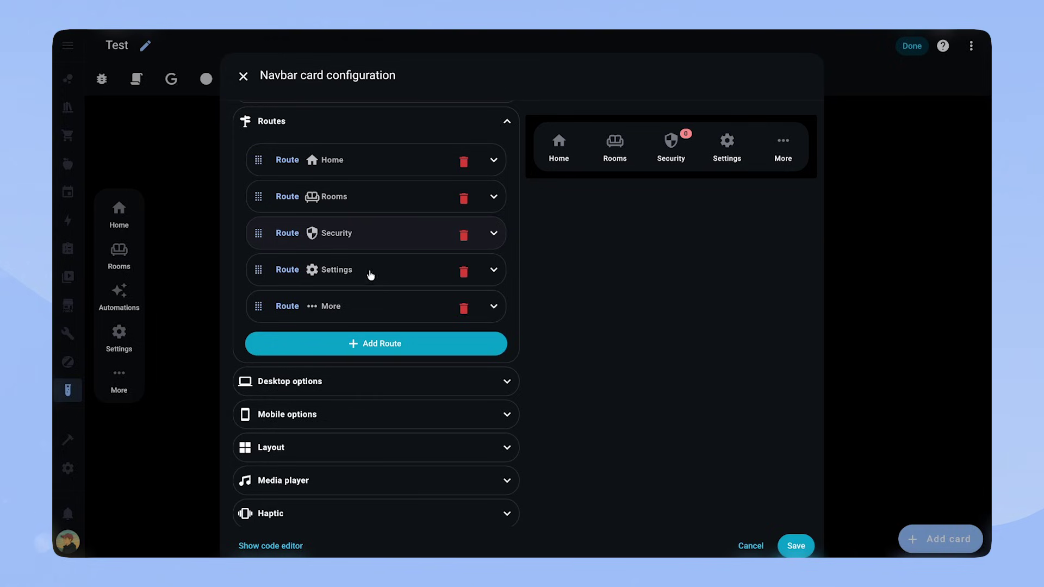
{"action": "left_click", "coordinate": [370, 270]}
{"action": "left_click_drag", "start_coordinate": [359, 324], "coordinate": [258, 322]}
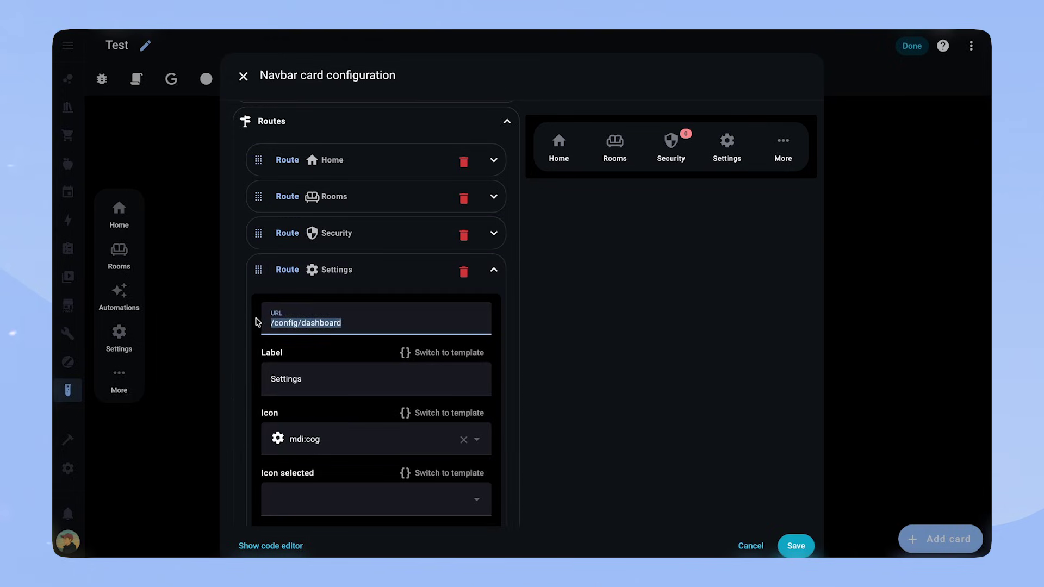
{"action": "type", "text": "home#profile"}
{"action": "left_click_drag", "start_coordinate": [321, 379], "coordinate": [259, 377]}
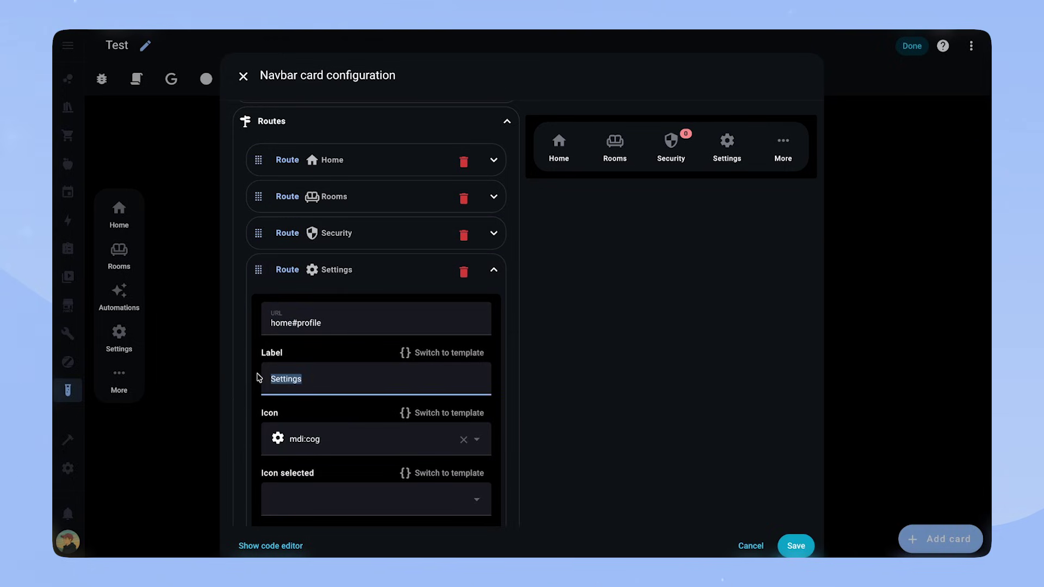
{"action": "type", "text": "Julian"}
{"action": "left_click", "coordinate": [340, 438]}
{"action": "key", "text": "ctrl+a"}
{"action": "key", "text": "BackSpace"}
Template the route Image to the person entity's attributes.entity_picture
{"action": "scroll", "coordinate": [338, 504], "scroll_direction": "down", "scroll_amount": 3}
{"action": "left_click", "coordinate": [449, 373]}
{"action": "left_click", "coordinate": [306, 401]}
{"action": "type", "text": "return hass.states['person.julian_spillner'].s"}
{"action": "key", "text": "BackSpace"}
{"action": "type", "text": "attributes.entity_picture"}
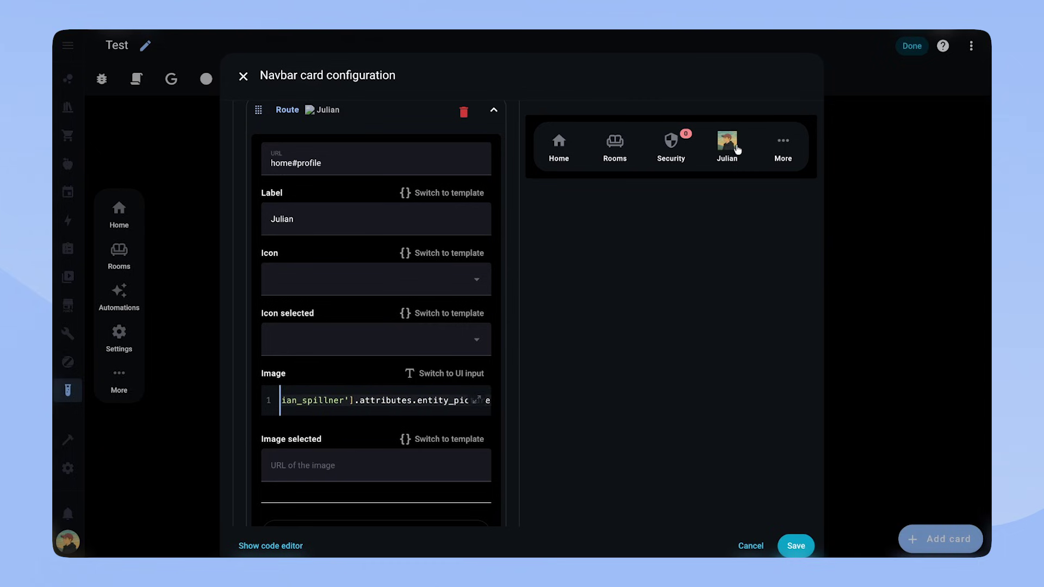
Look over the More route's popup submenu settings, then collapse them
{"action": "scroll", "coordinate": [396, 433], "scroll_direction": "down", "scroll_amount": 7}
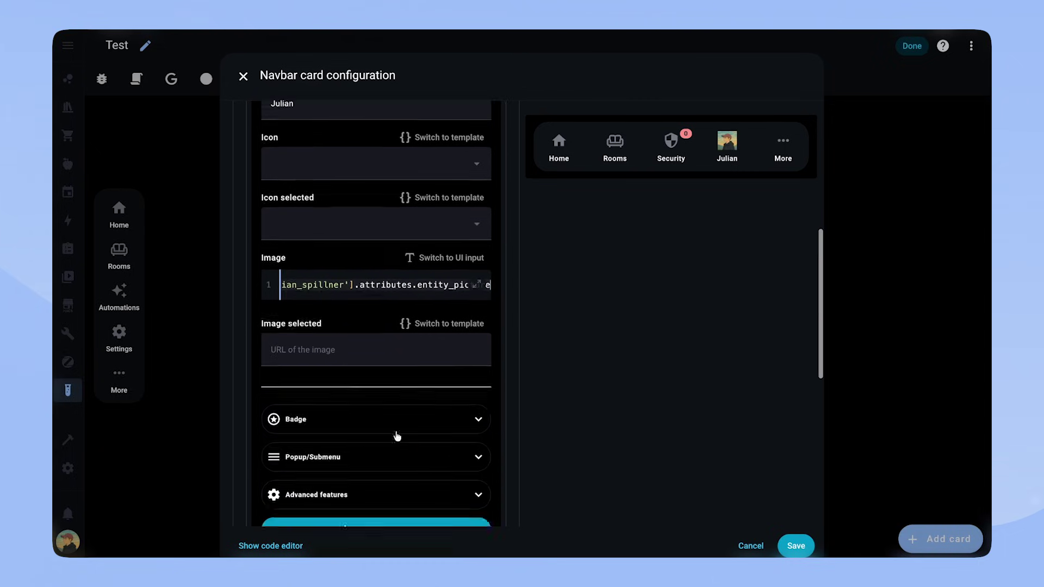
{"action": "left_click", "coordinate": [386, 420]}
{"action": "scroll", "coordinate": [386, 421], "scroll_direction": "down", "scroll_amount": 8}
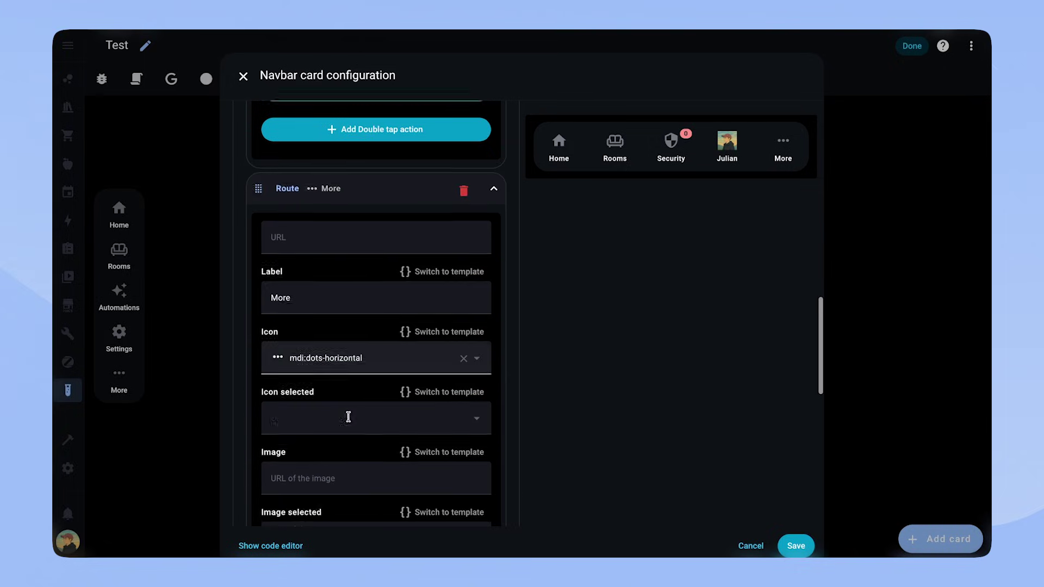
{"action": "left_click", "coordinate": [392, 403]}
{"action": "left_click", "coordinate": [912, 148]}
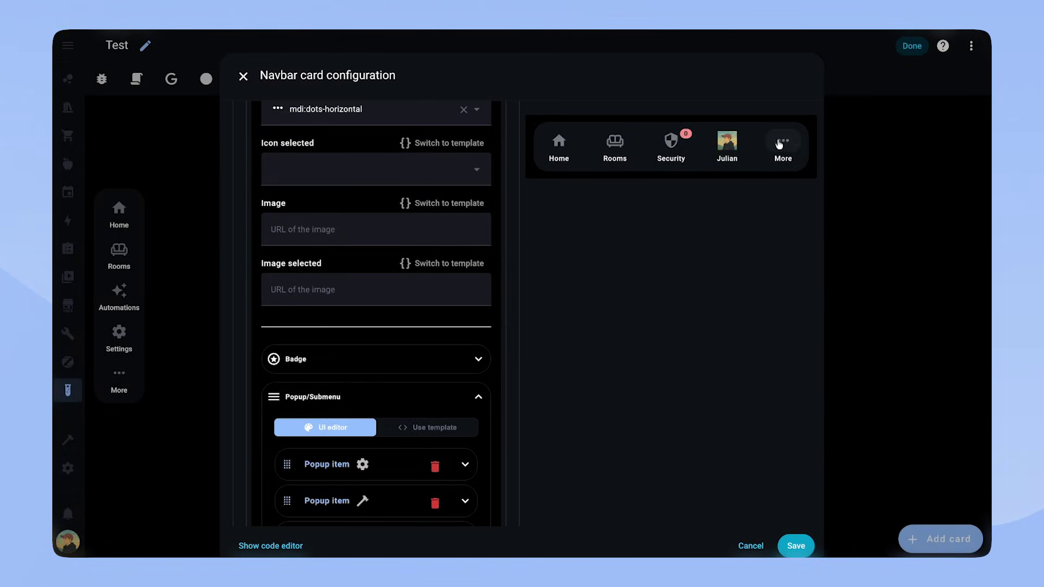
{"action": "left_click", "coordinate": [460, 403]}
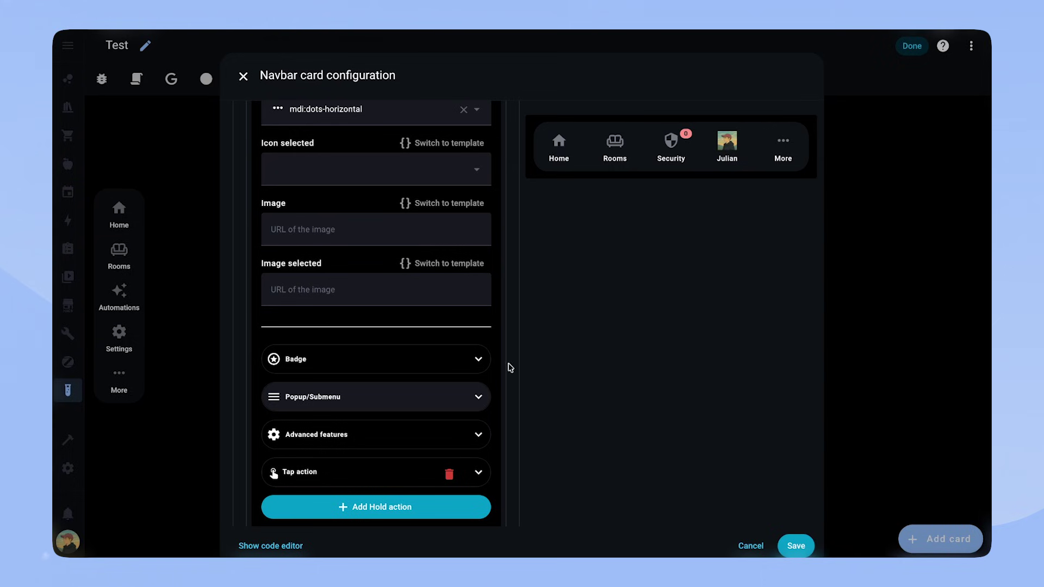
{"action": "scroll", "coordinate": [390, 438], "scroll_direction": "down", "scroll_amount": 6}
Add the CSS rule .image { border-radius: 16px !important; } to the navbar card
{"action": "left_click", "coordinate": [371, 496]}
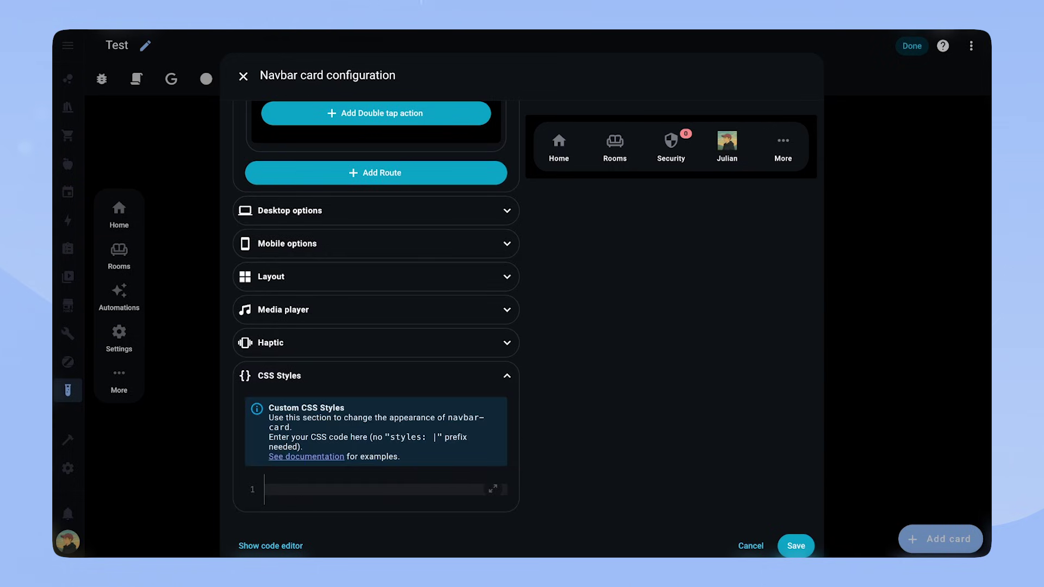
{"action": "left_click", "coordinate": [329, 489]}
{"action": "type", "text": ".image {"}
{"action": "key", "text": "Return"}
{"action": "type", "text": "border-radius: 1"}
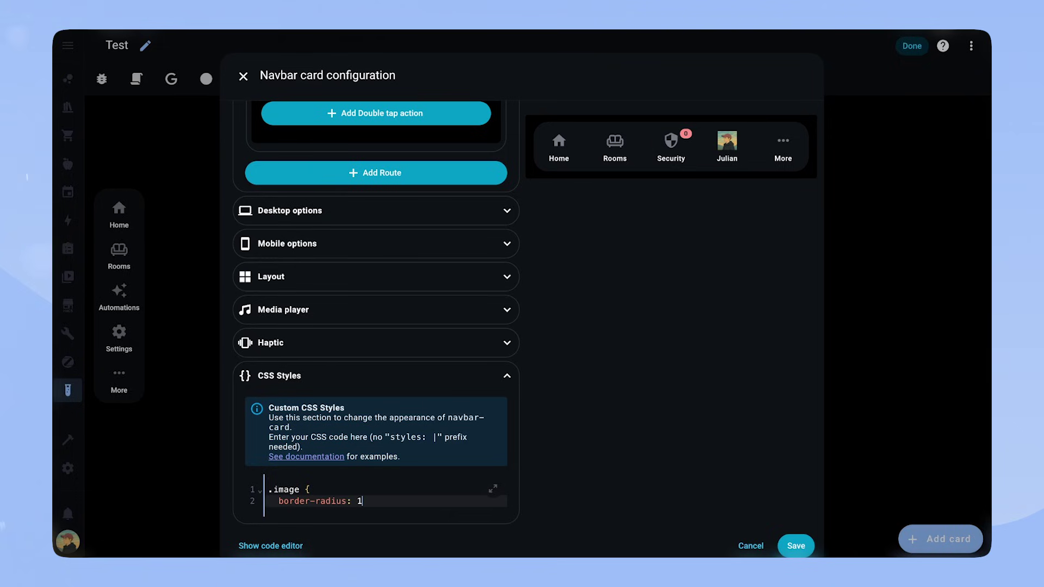
{"action": "type", "text": "6px !important;"}
{"action": "key", "text": "Return"}
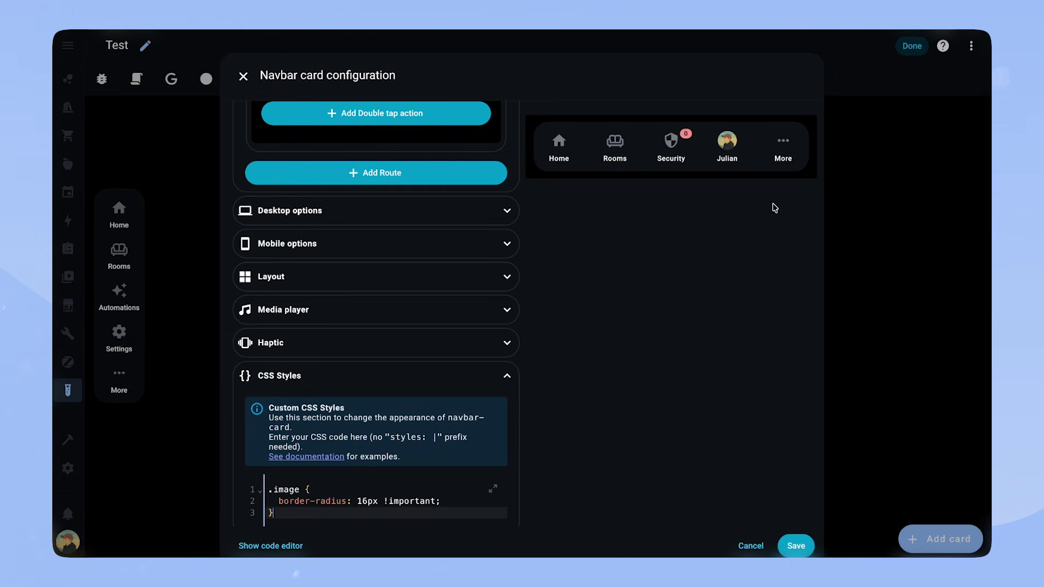
{"action": "scroll", "coordinate": [640, 351], "scroll_direction": "up", "scroll_amount": 1}
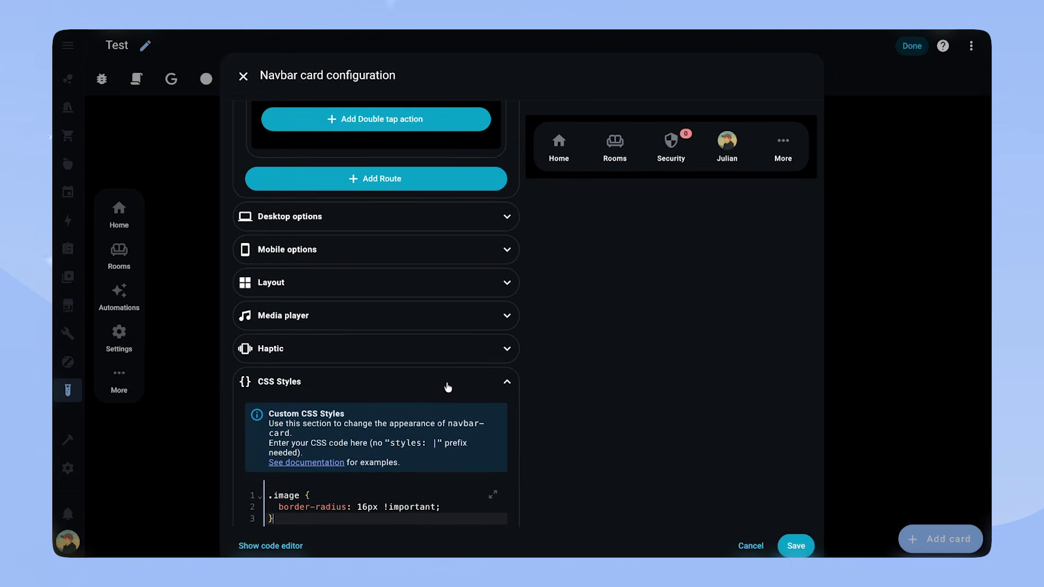
{"action": "left_click", "coordinate": [401, 385]}
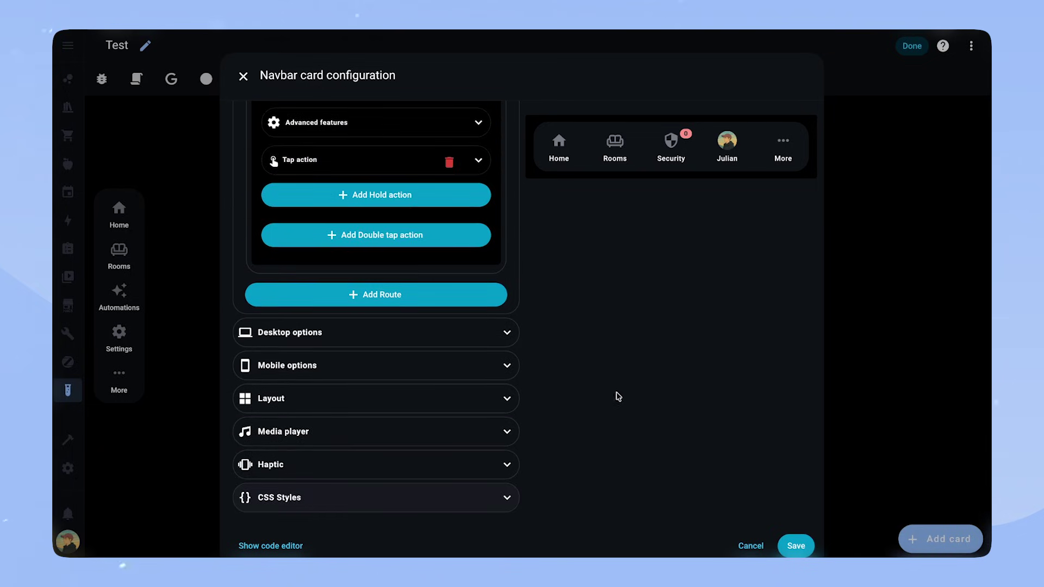
Choose the Music entity as media player and enable Show album cover background
{"action": "scroll", "coordinate": [533, 390], "scroll_direction": "up", "scroll_amount": 12}
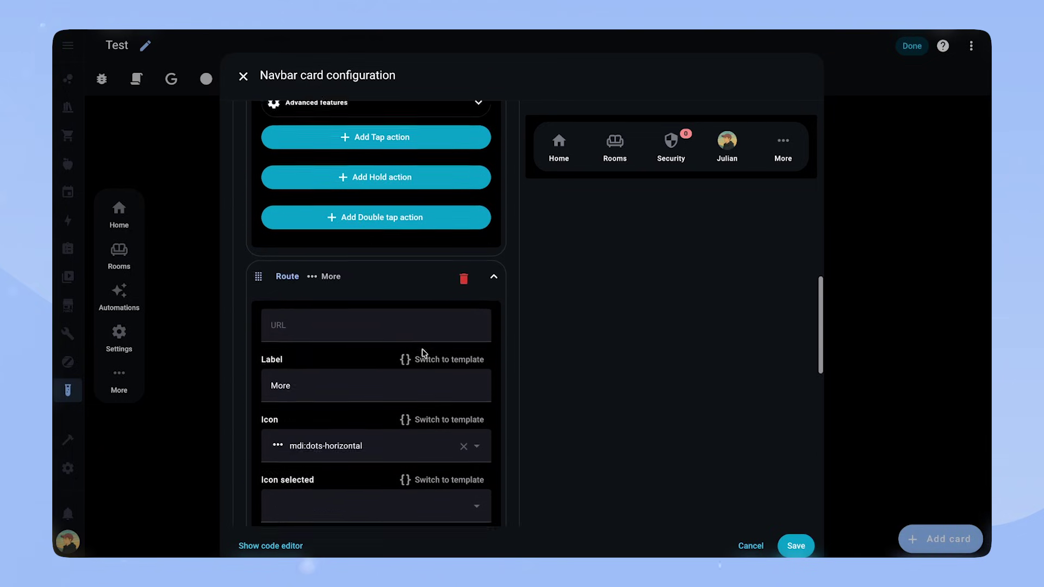
{"action": "left_click", "coordinate": [388, 303]}
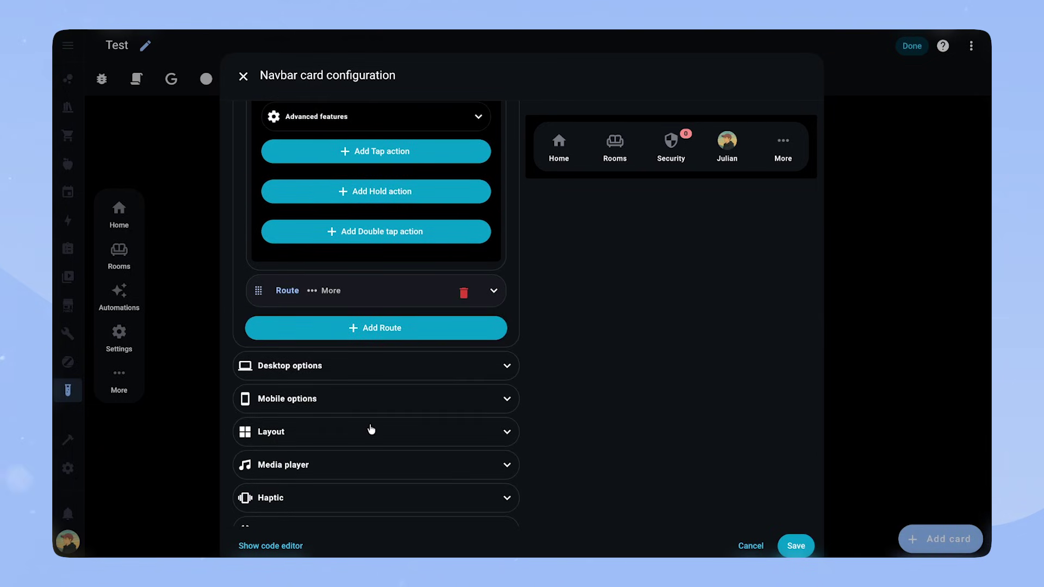
{"action": "left_click", "coordinate": [479, 467]}
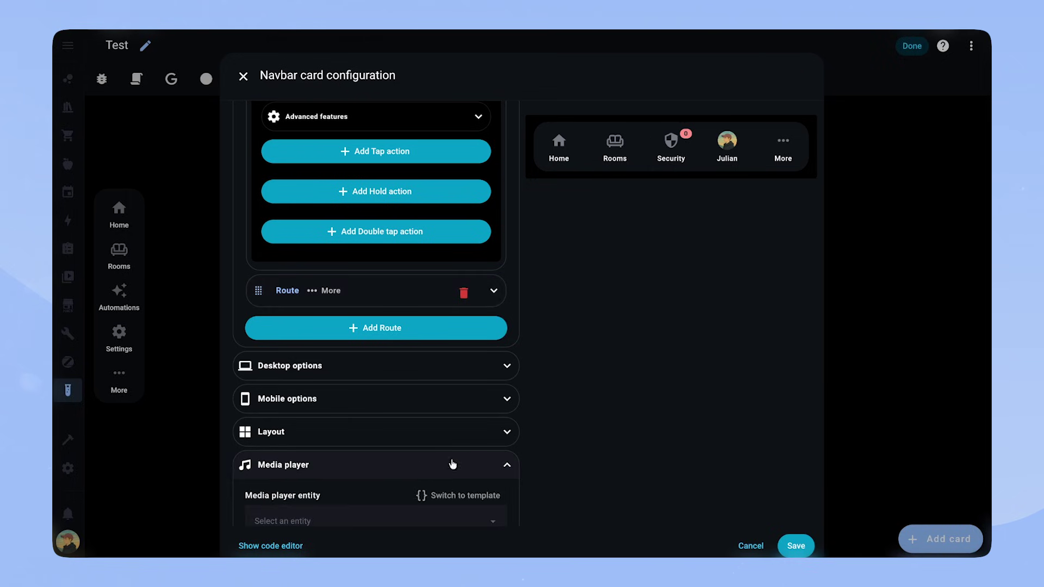
{"action": "scroll", "coordinate": [410, 447], "scroll_direction": "down", "scroll_amount": 4}
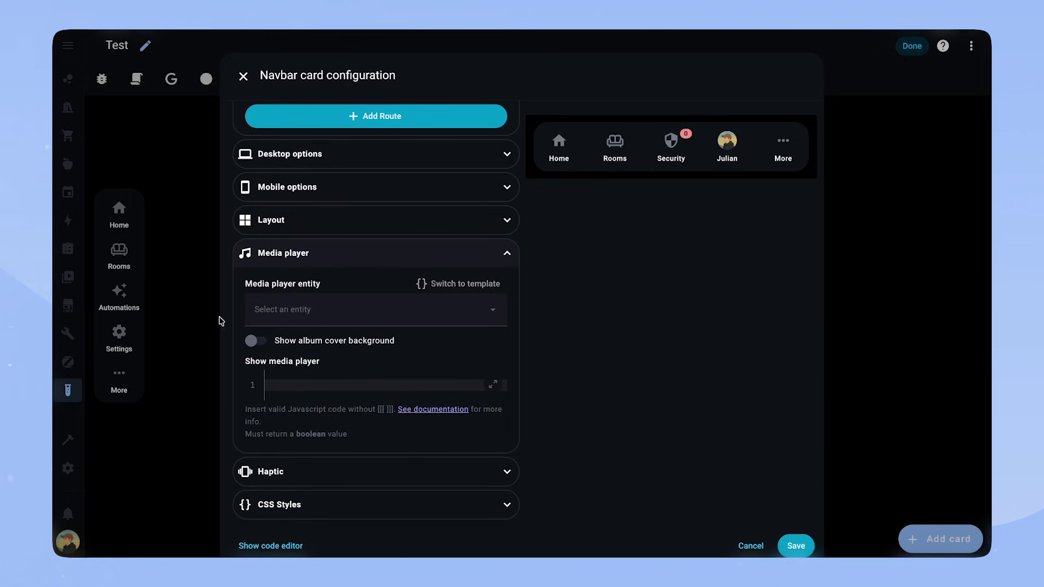
{"action": "left_click", "coordinate": [354, 310]}
{"action": "type", "text": "music"}
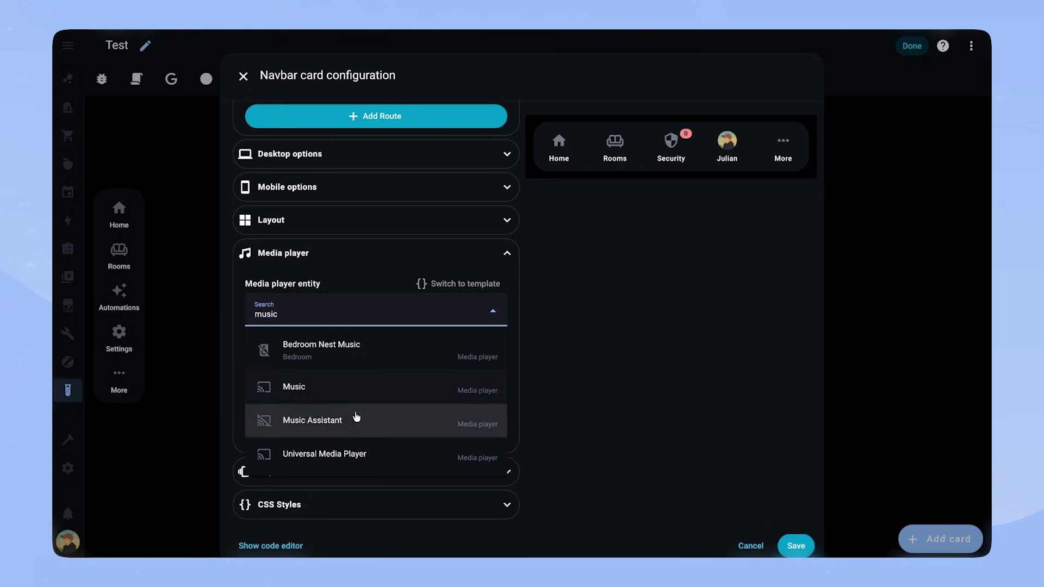
{"action": "left_click", "coordinate": [368, 391]}
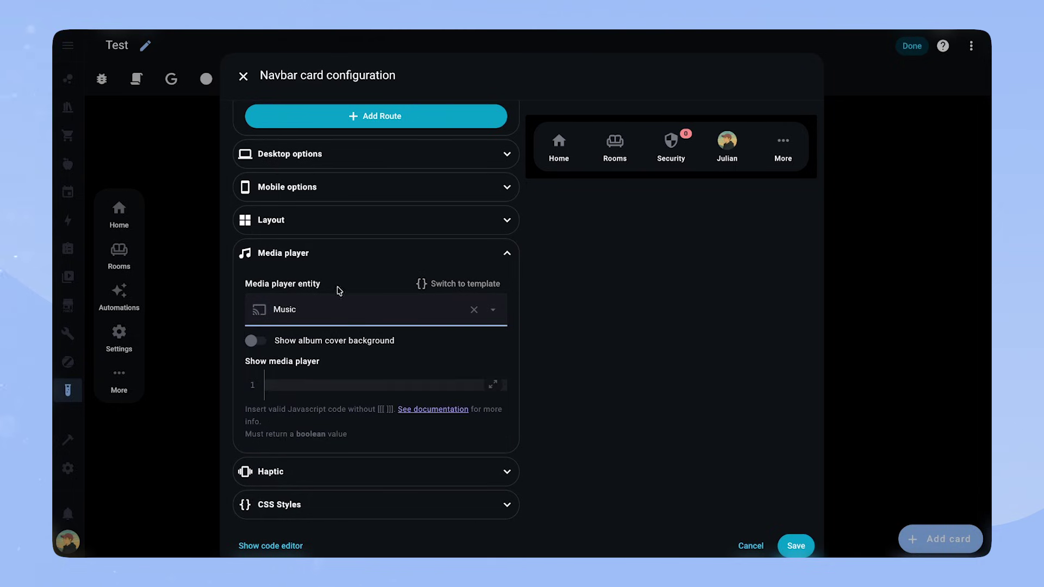
{"action": "left_click", "coordinate": [254, 341]}
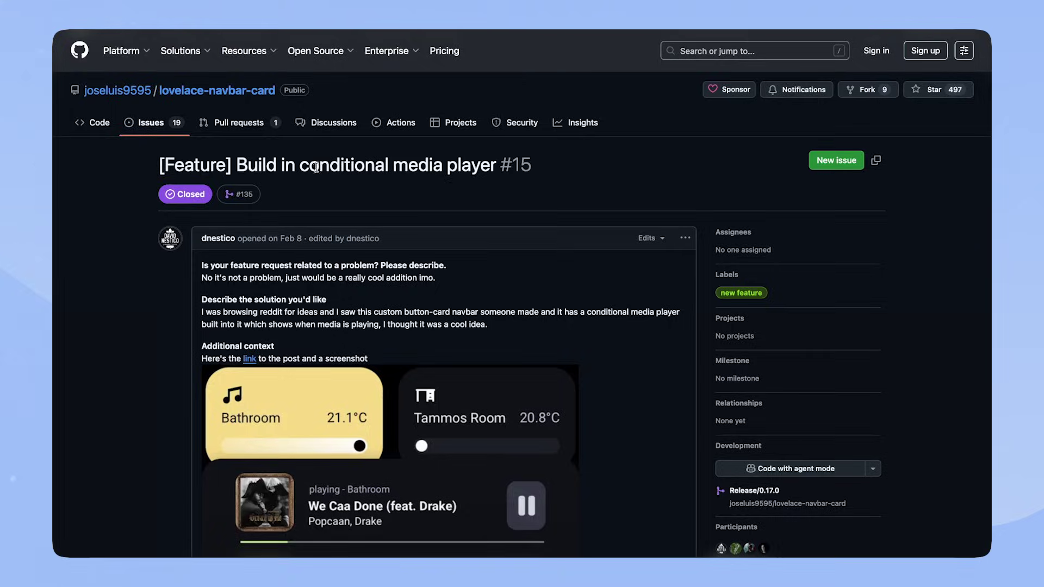
Read through issue #15's comments, highlighting the suggestion that the media player be its own card
{"action": "scroll", "coordinate": [688, 466], "scroll_direction": "down", "scroll_amount": 3}
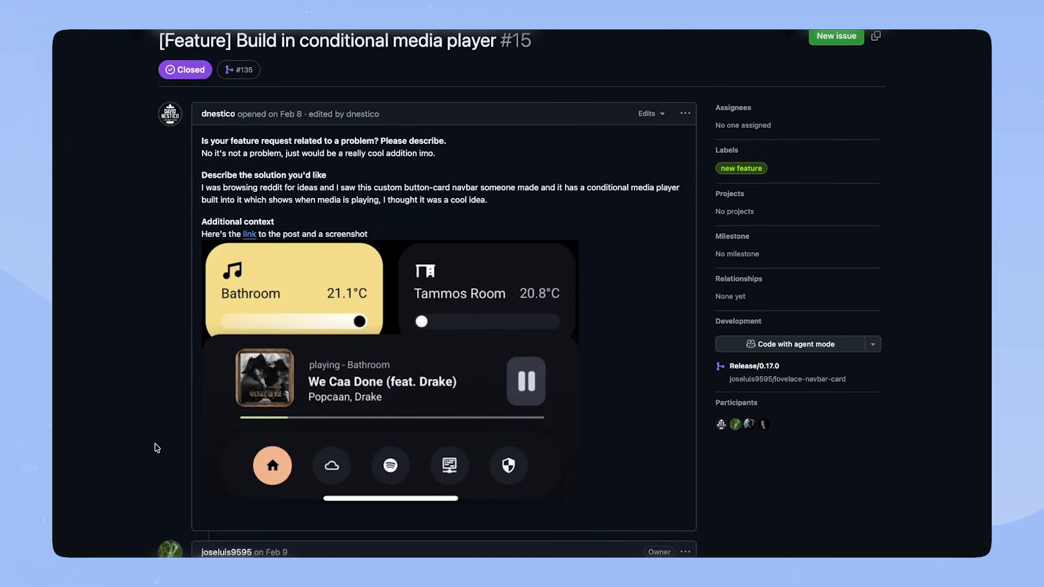
{"action": "scroll", "coordinate": [813, 412], "scroll_direction": "down", "scroll_amount": 15}
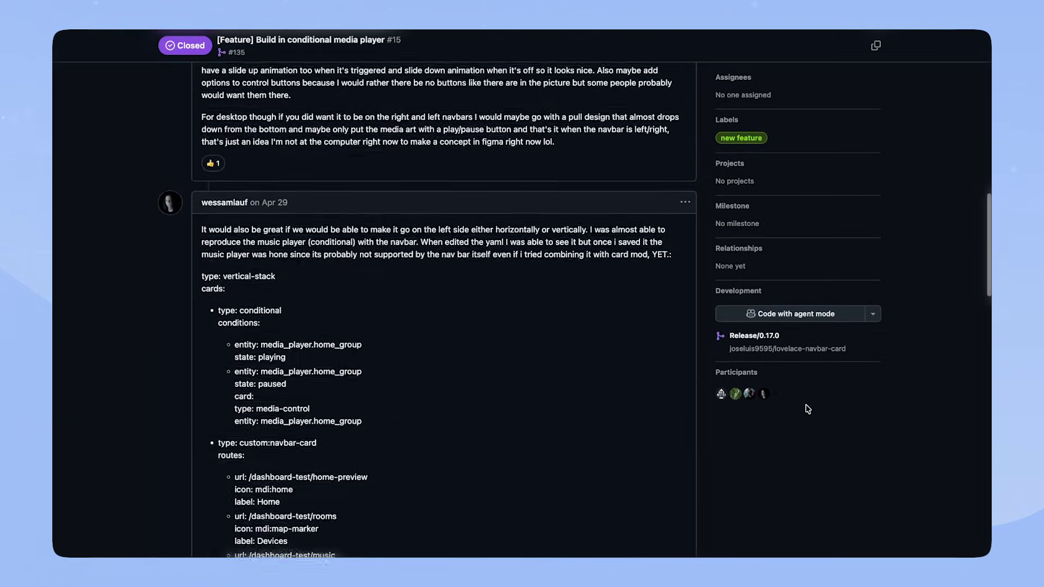
{"action": "scroll", "coordinate": [808, 409], "scroll_direction": "down", "scroll_amount": 5}
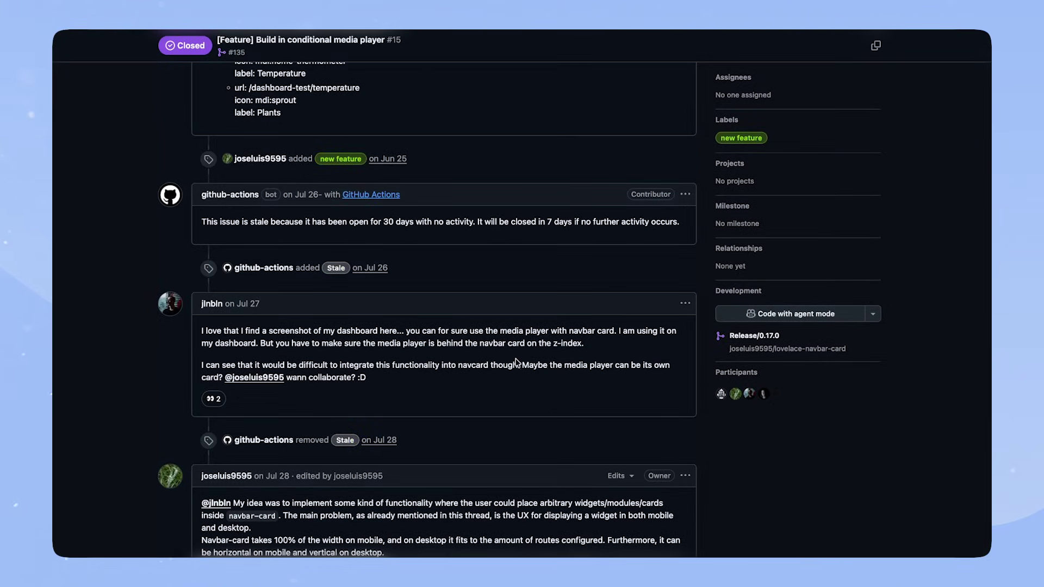
{"action": "left_click_drag", "start_coordinate": [521, 364], "coordinate": [529, 380]}
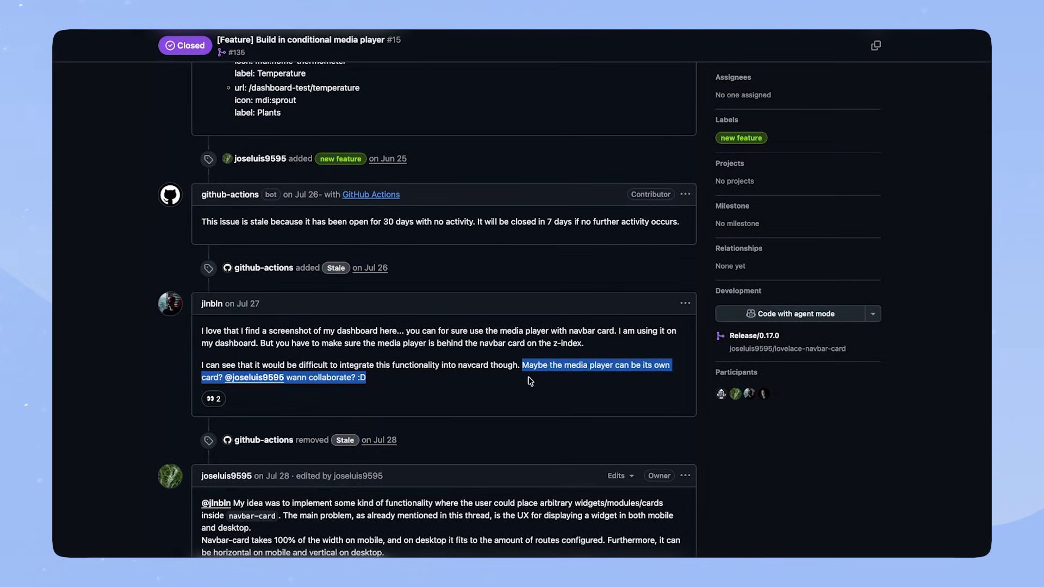
{"action": "left_click", "coordinate": [515, 403]}
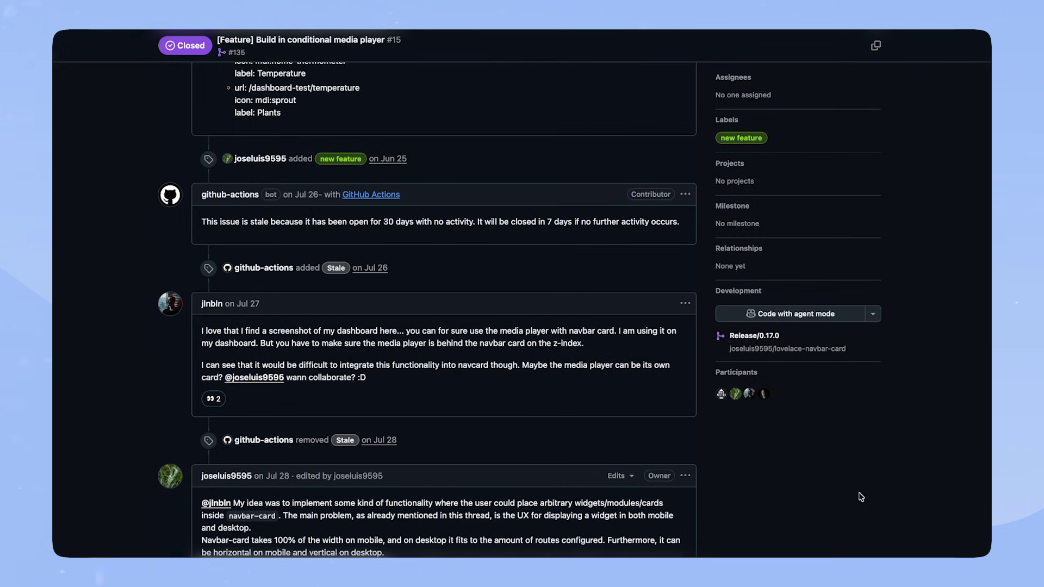
{"action": "scroll", "coordinate": [584, 302], "scroll_direction": "down", "scroll_amount": 15}
{"action": "scroll", "coordinate": [566, 303], "scroll_direction": "up", "scroll_amount": 1}
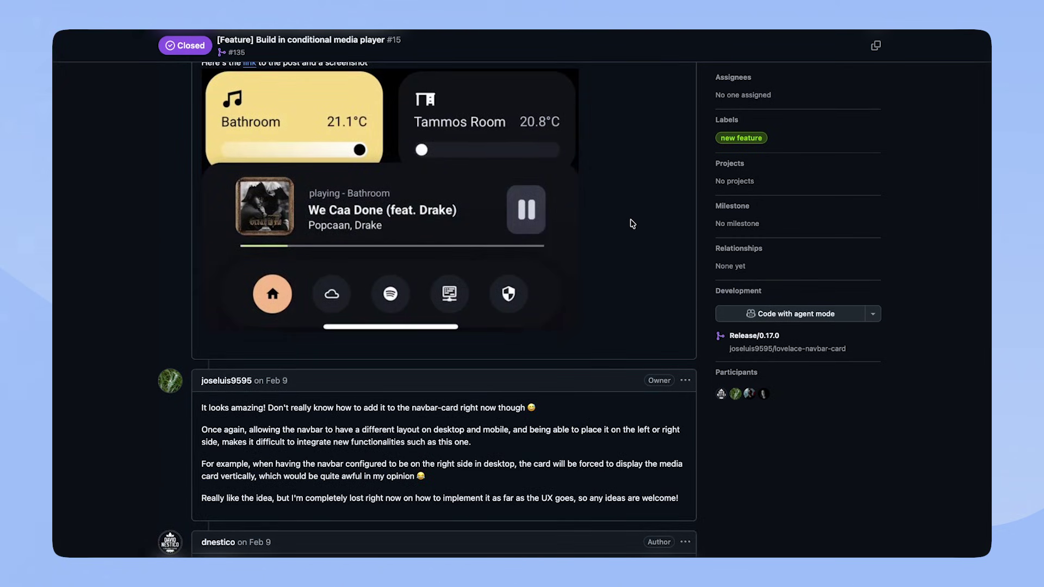